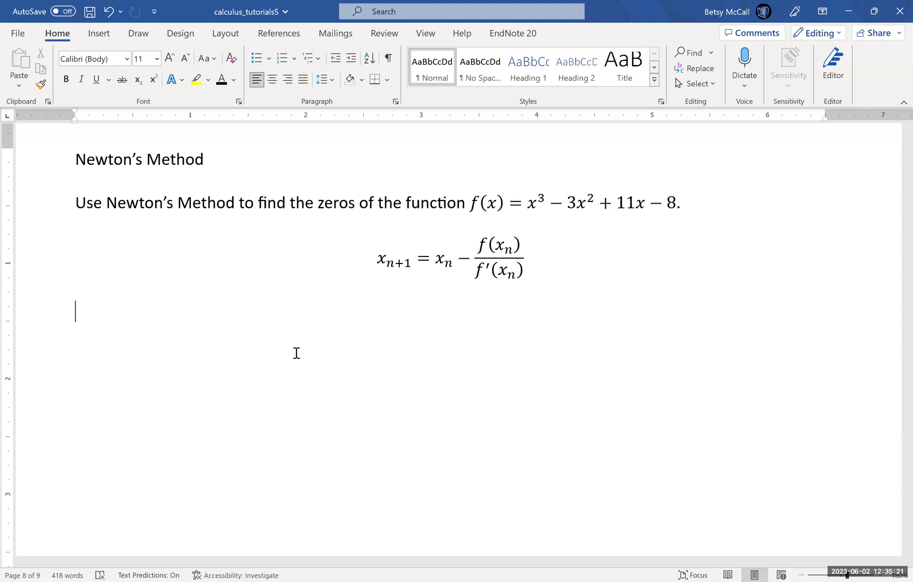
Insert the equation x₀ = 1 and leave two blank lines below it.
key("alt+equal")
type("x_")
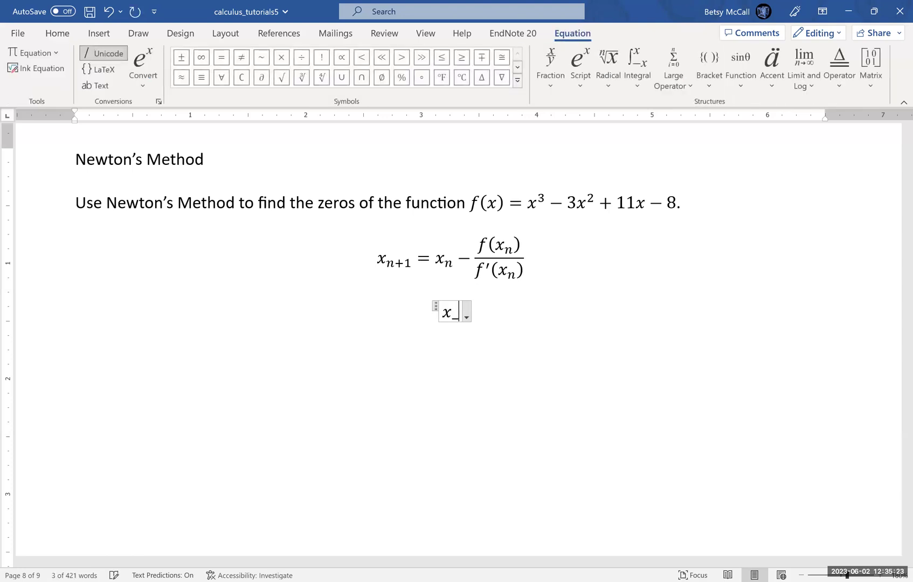
type("0 = 1")
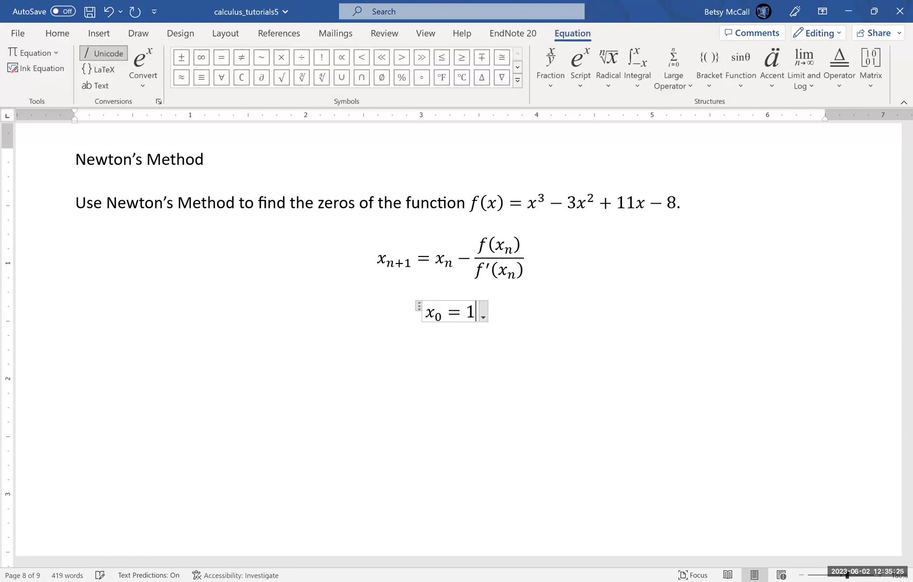
key("Right")
key("Return")
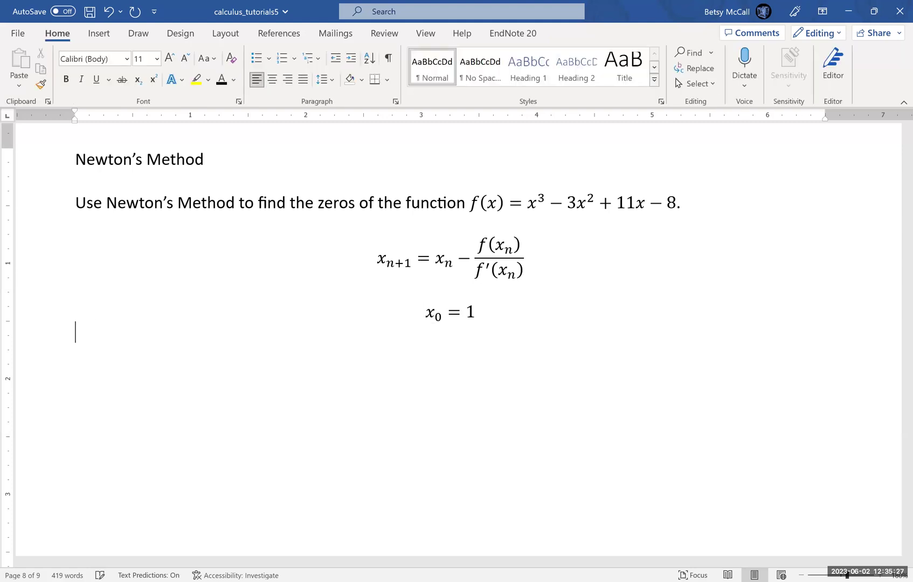
key("Return")
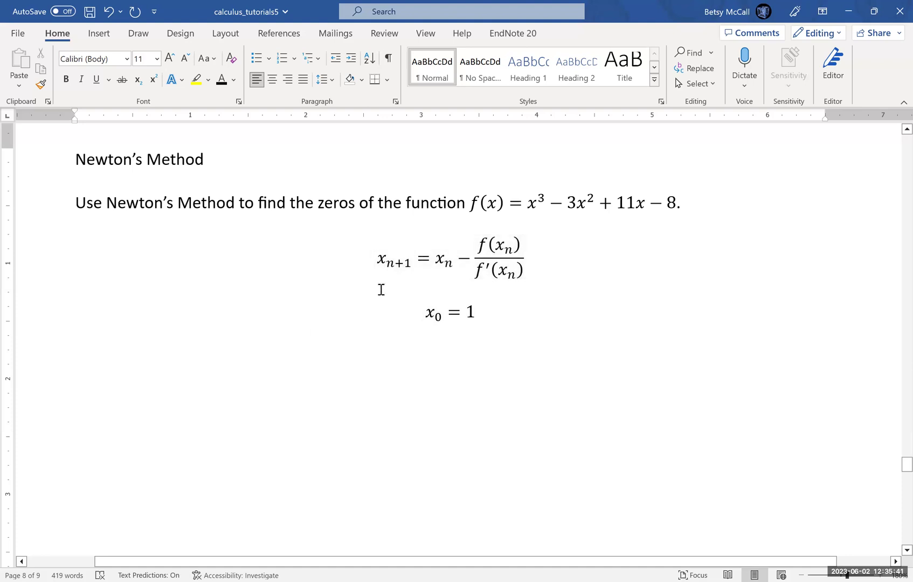
Insert the derivative equation f′(x) = 3x² − 6x + 11.
key("alt+equal")
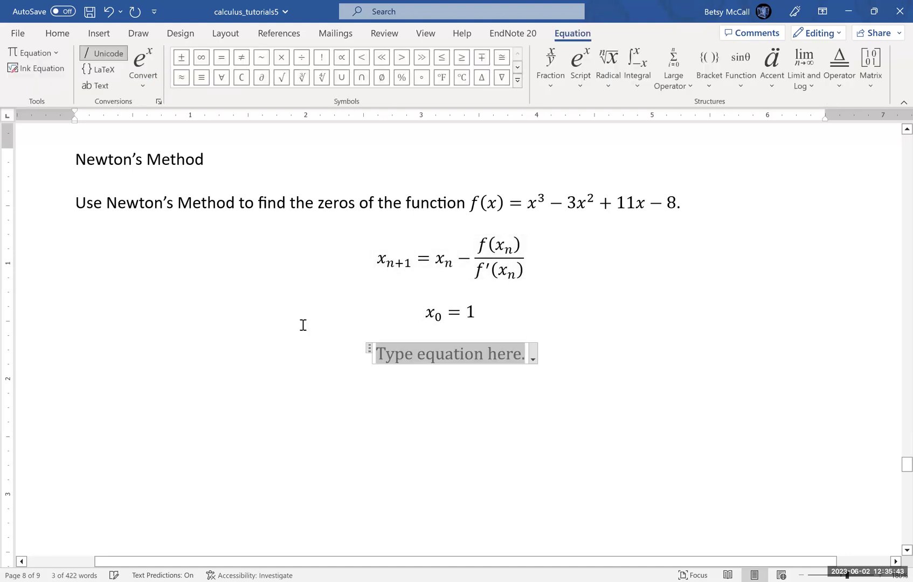
type("f'(x)=")
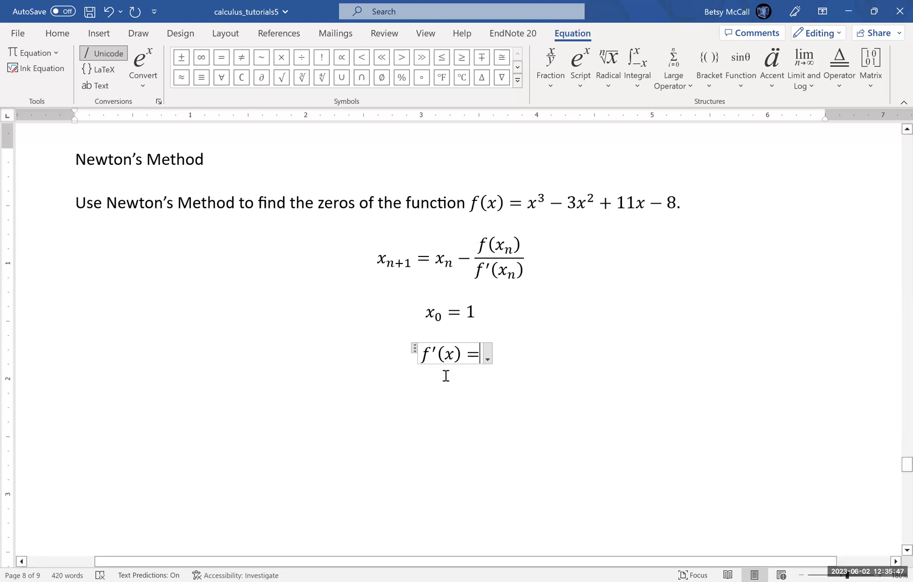
type("3x^2 ")
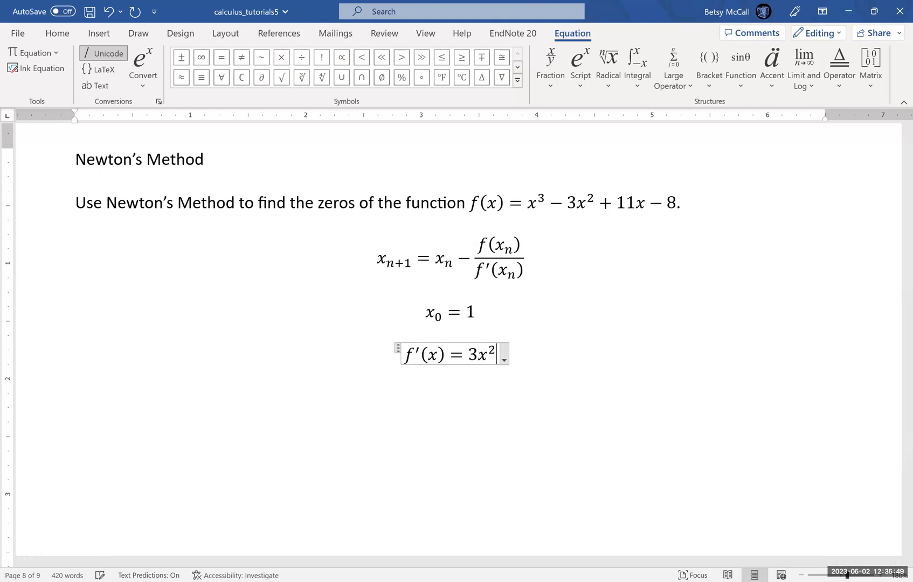
type("-")
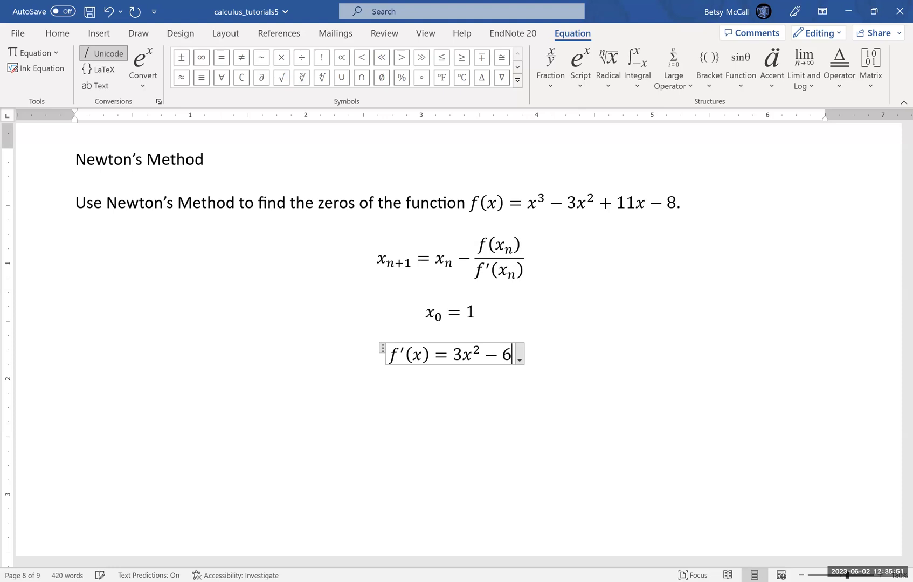
type("x + 11")
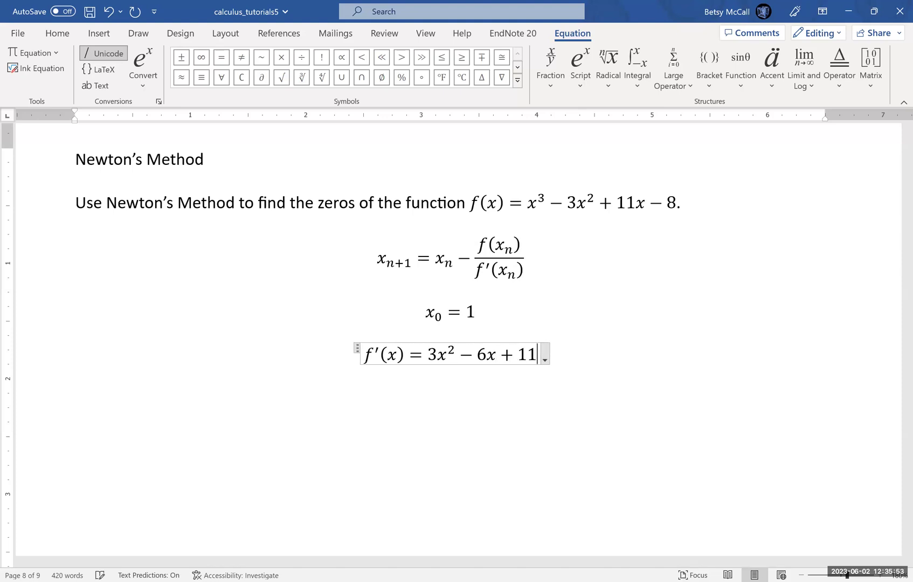
key("Return")
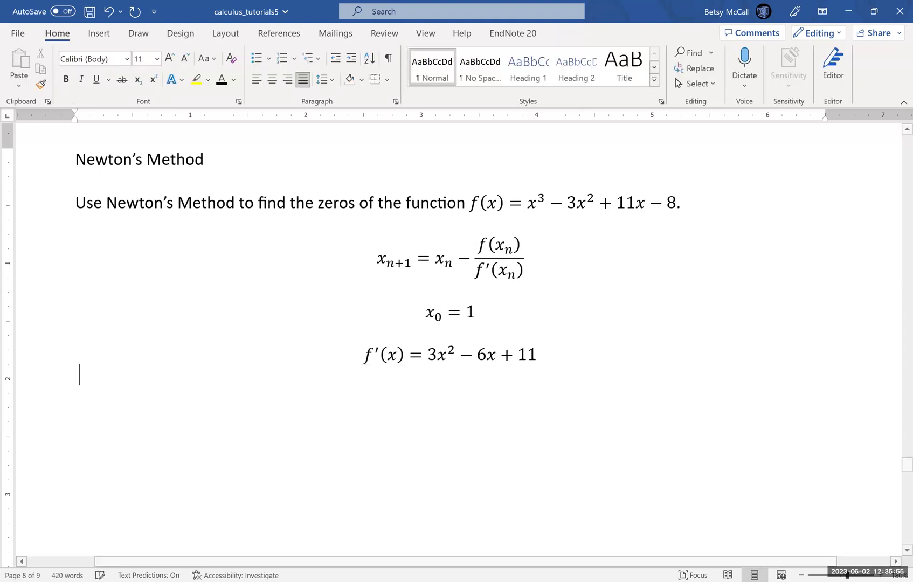
Add the equation f(x₀) = 1 − 3 + 11 − 8 = 1.
key("alt+equal")
type("f(x_0")
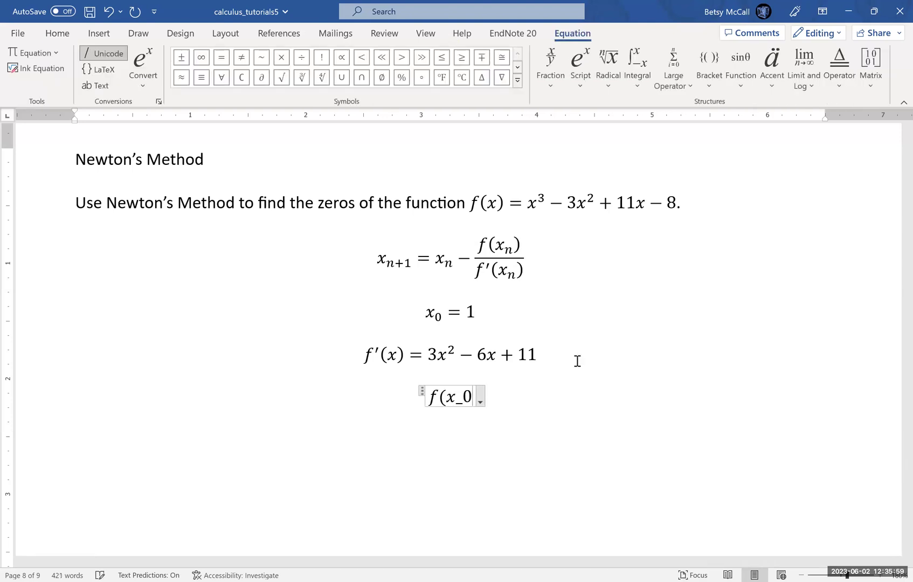
type(")=")
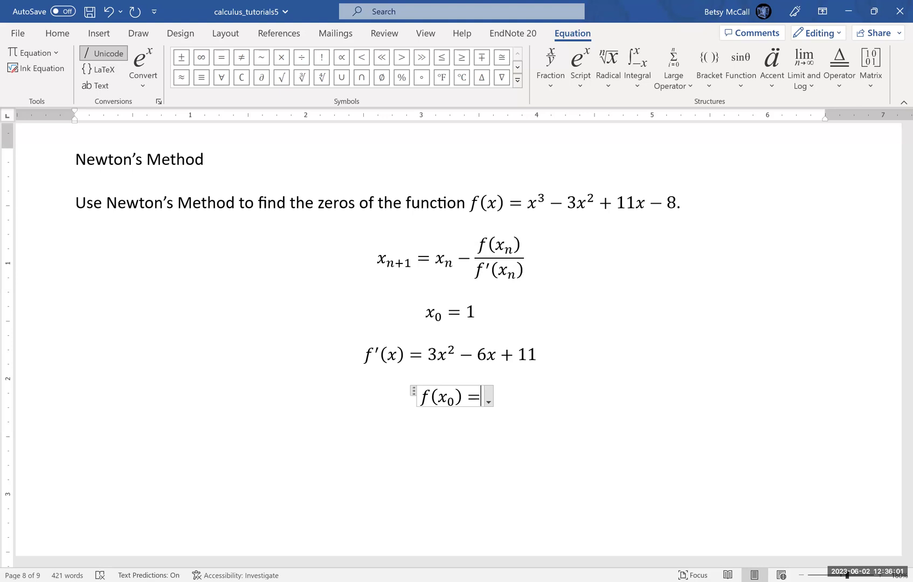
type("3")
key("BackSpace")
type("1")
type("-")
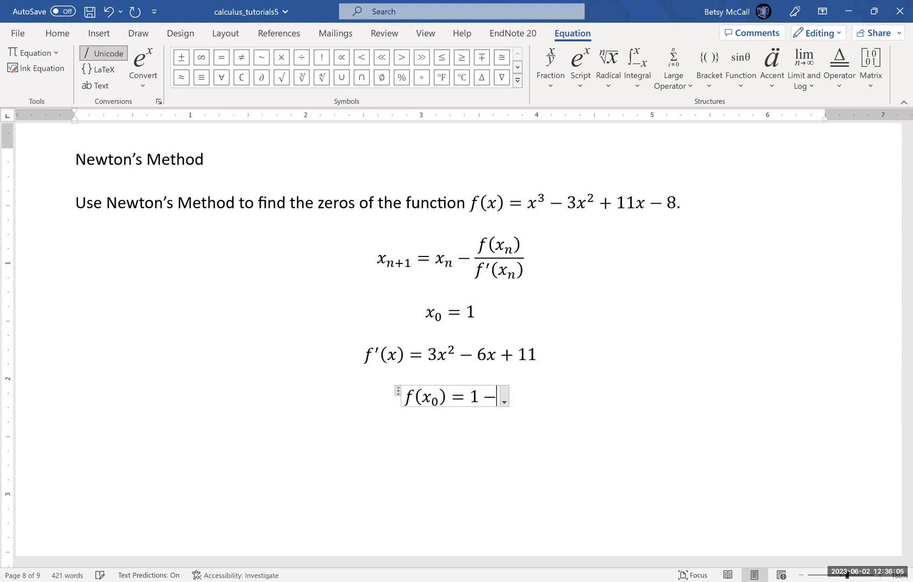
type("3+11")
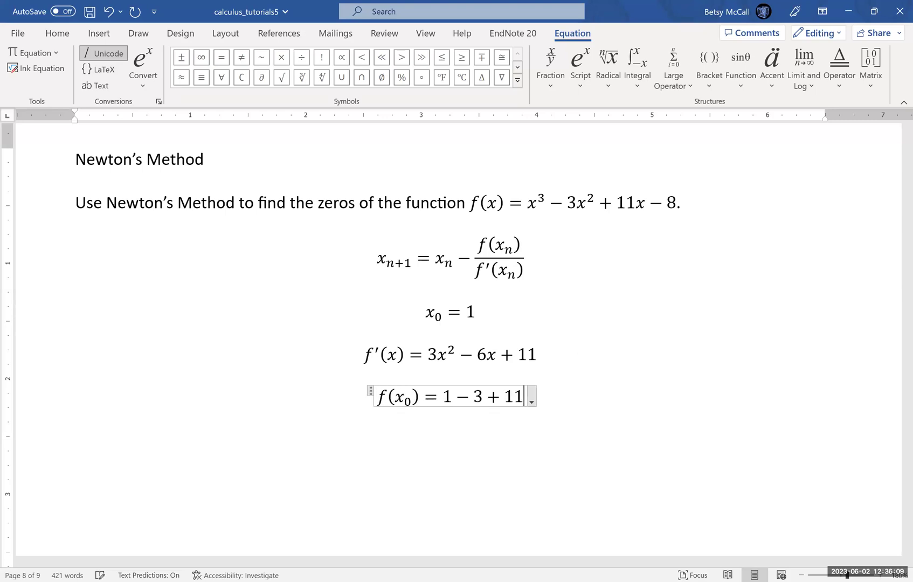
type("-8")
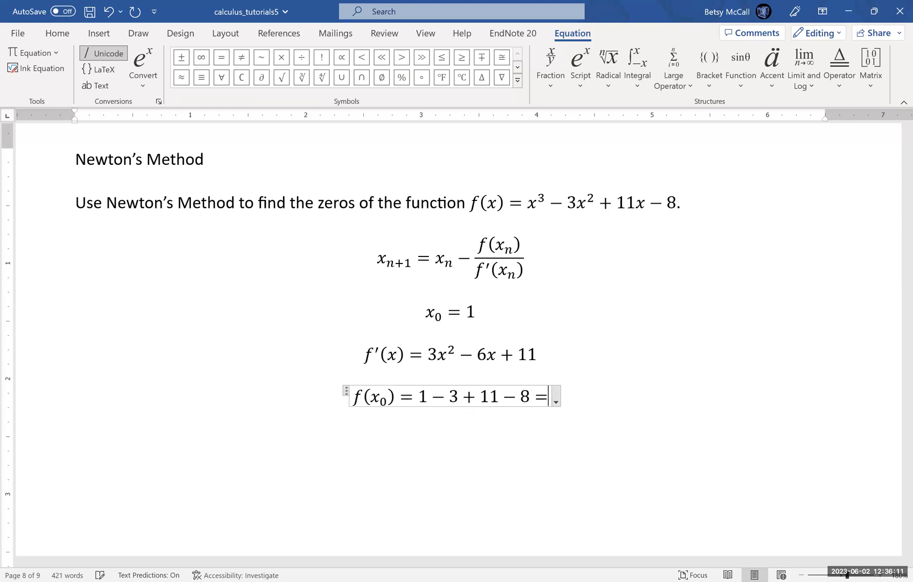
type("=")
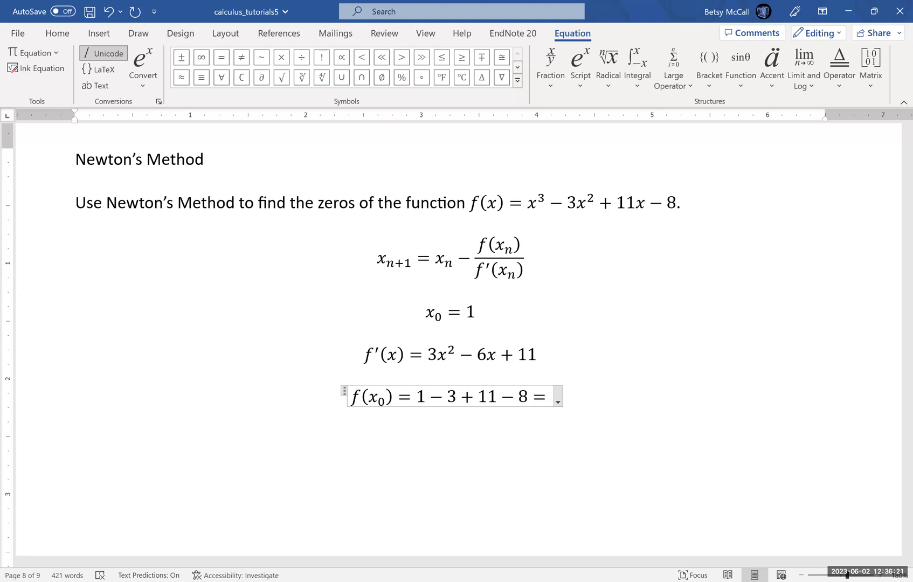
type("1")
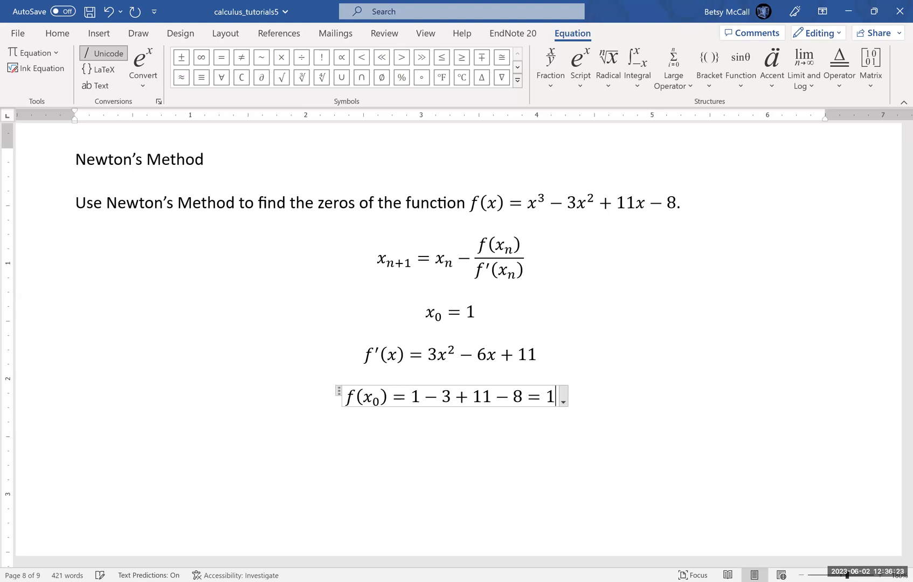
key("Return")
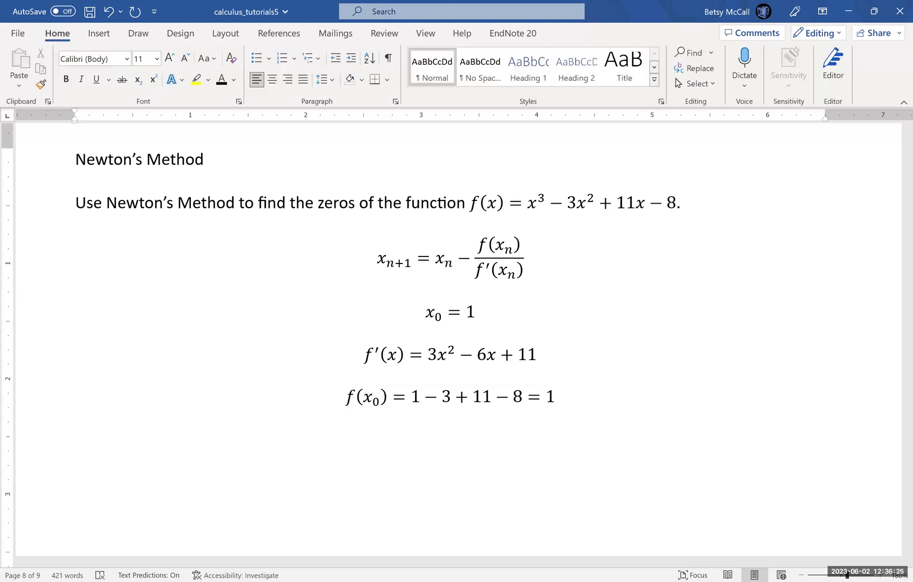
Add the equation f′(x₀) = 3 − 6 + 11 = 8 and start a new line.
key("alt+equal")
type("f'")
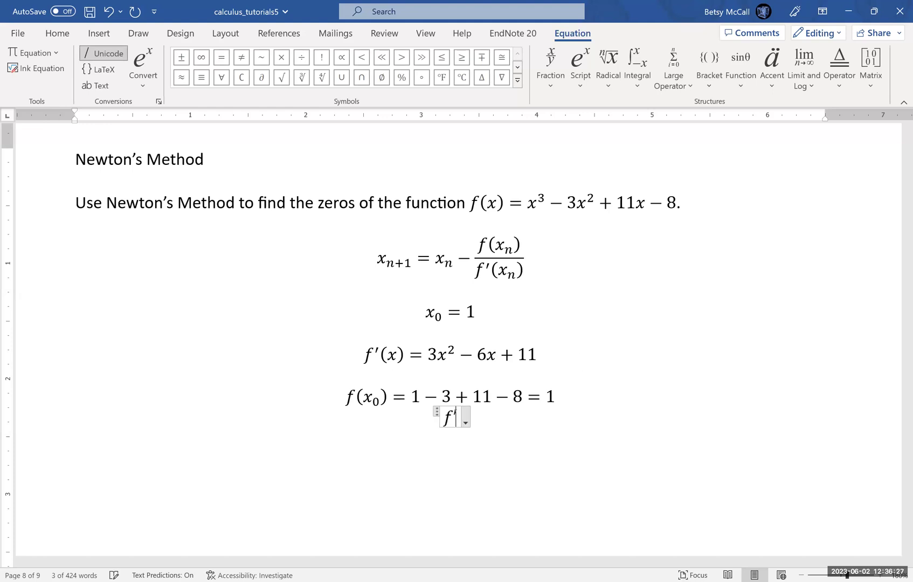
type("(x_0")
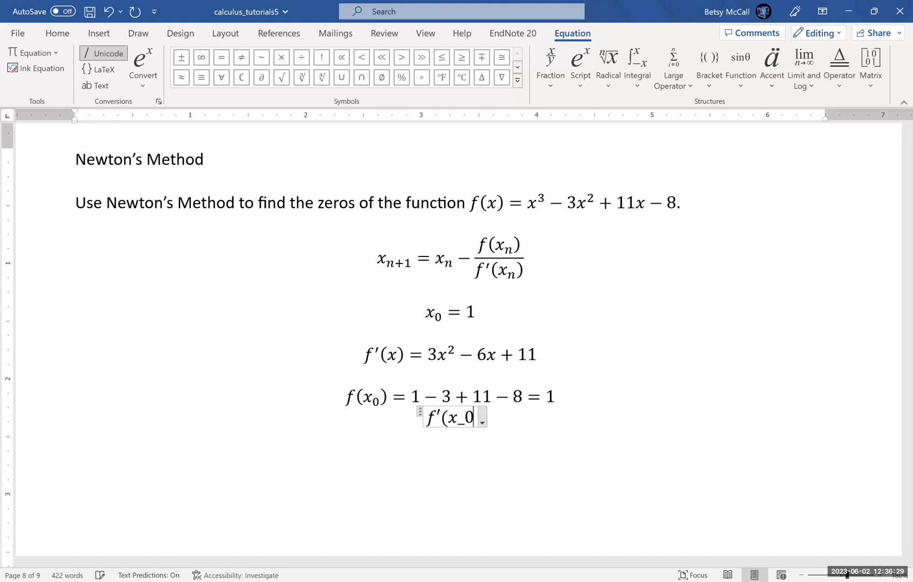
type(") =")
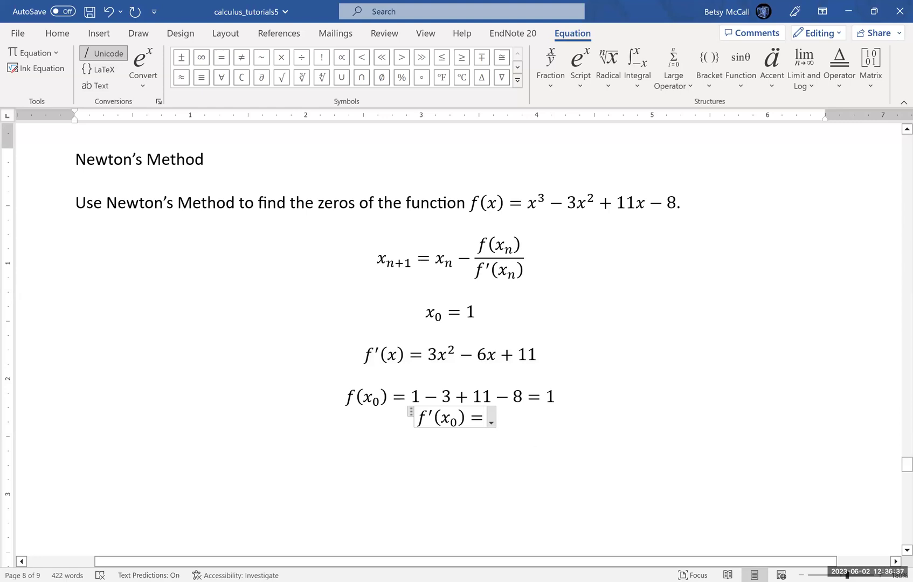
type("3")
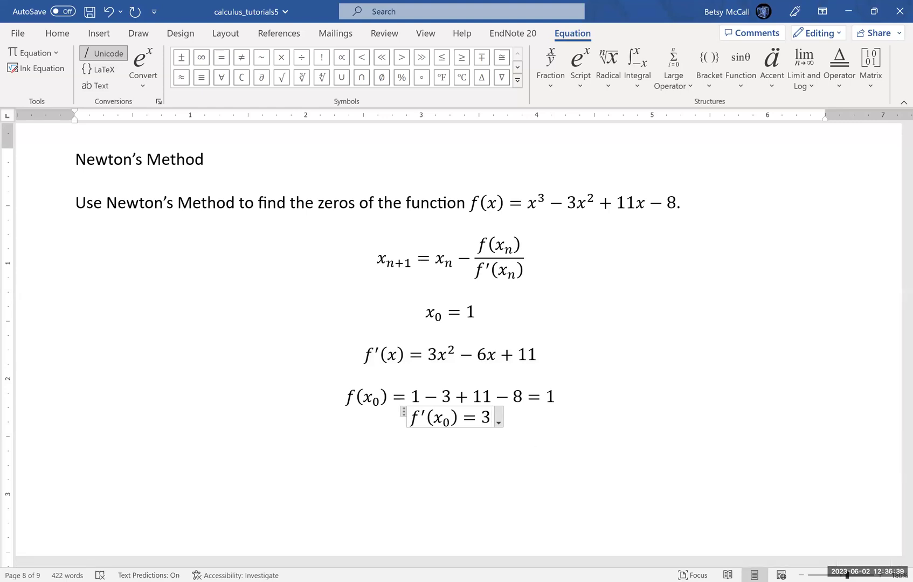
type("-6+1")
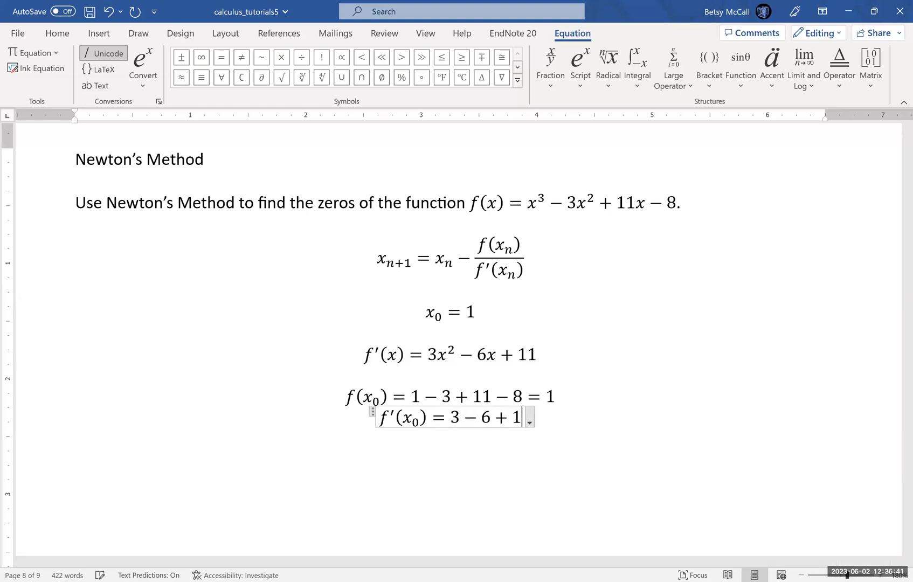
type("1=")
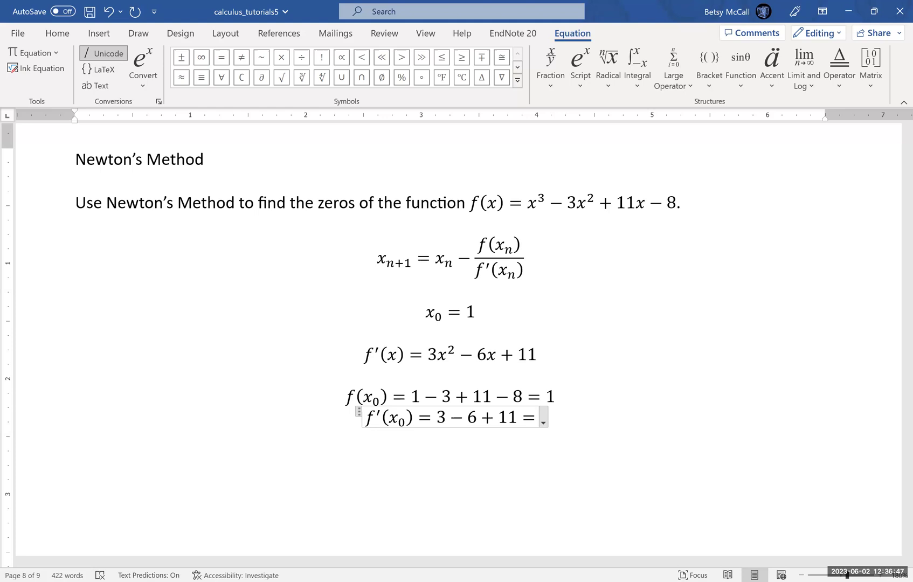
type("8")
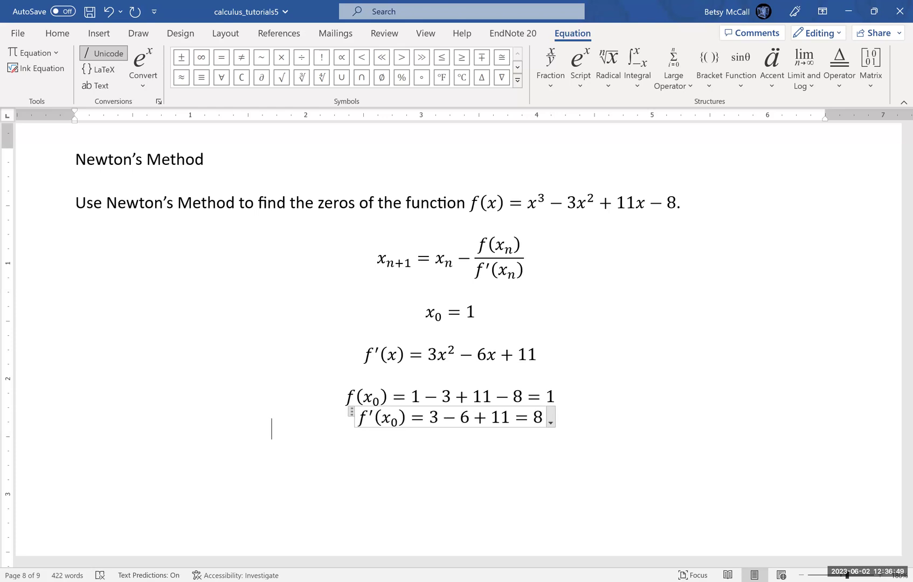
key("Return")
key("Return")
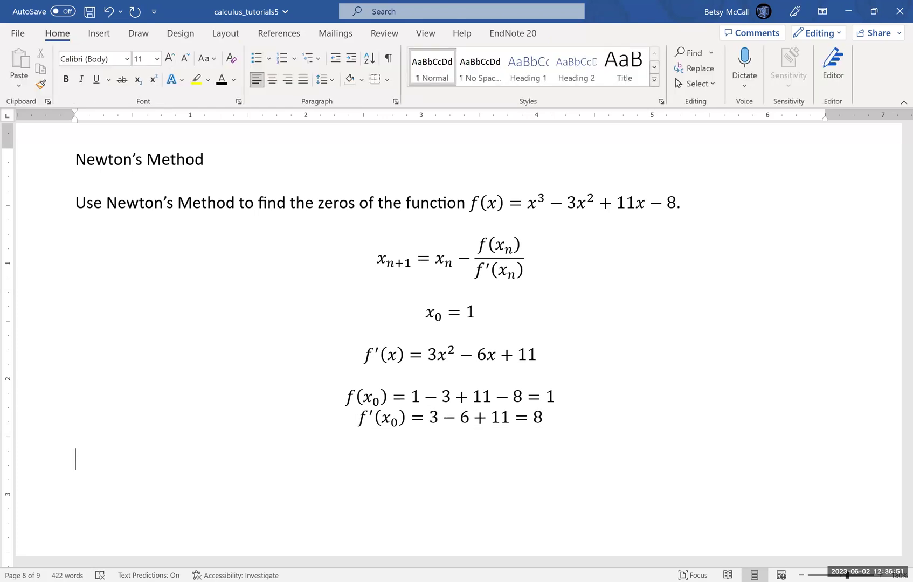
Enter a new equation reading x₁ = 1 − 1/8 = 7/8 = 0.875.
key("alt+equal")
type("x")
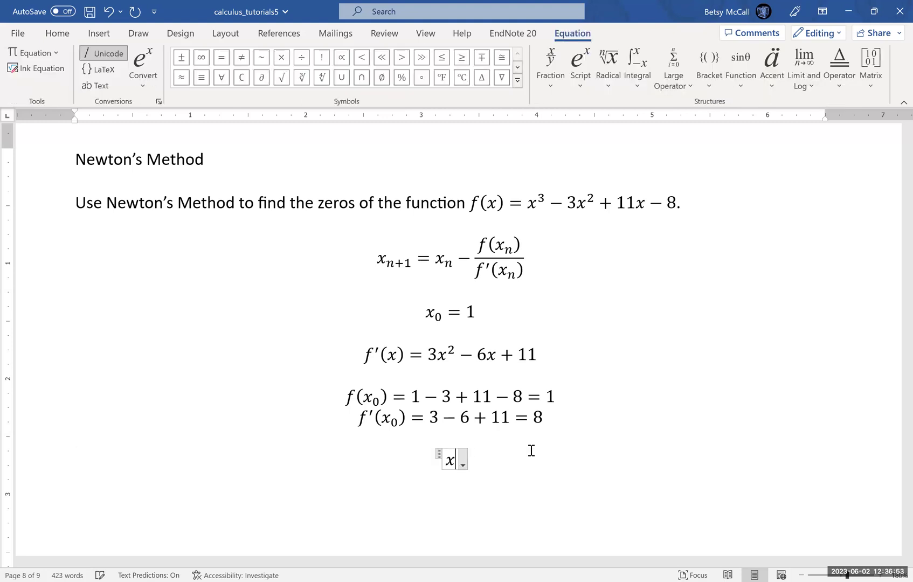
type("_1 =")
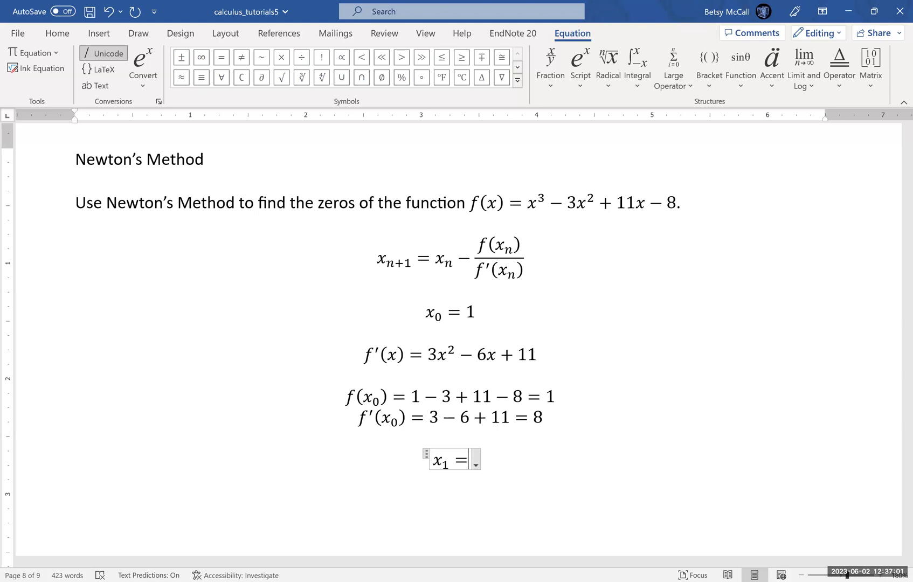
type("1-")
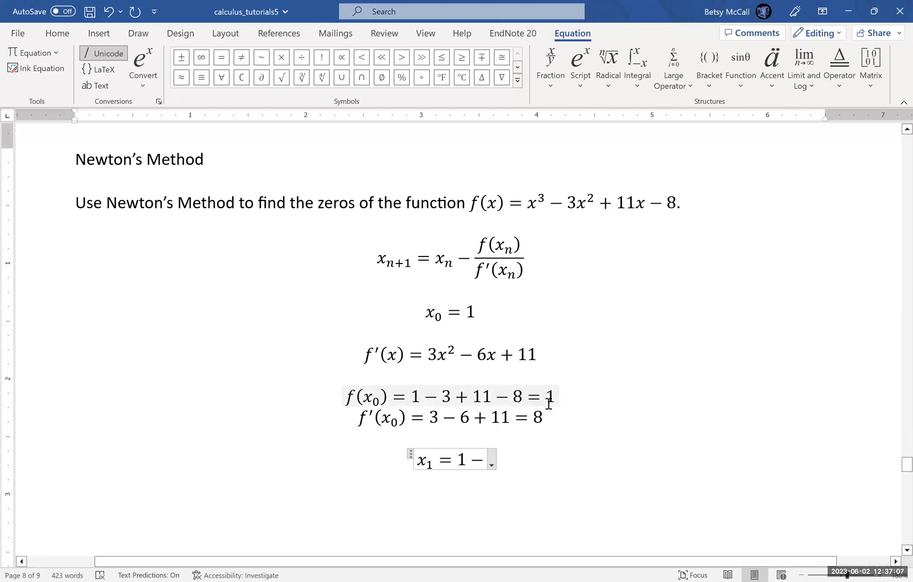
type("1/")
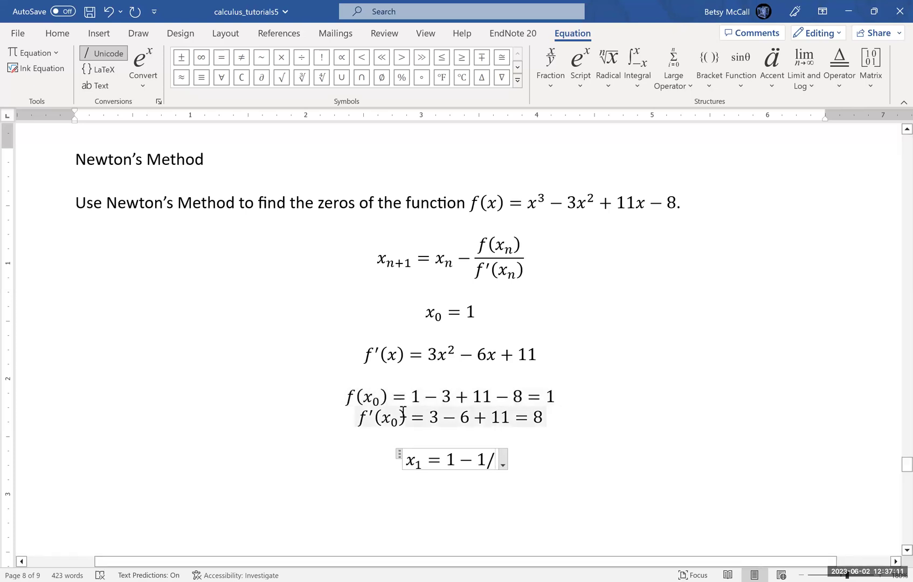
type("8 = ")
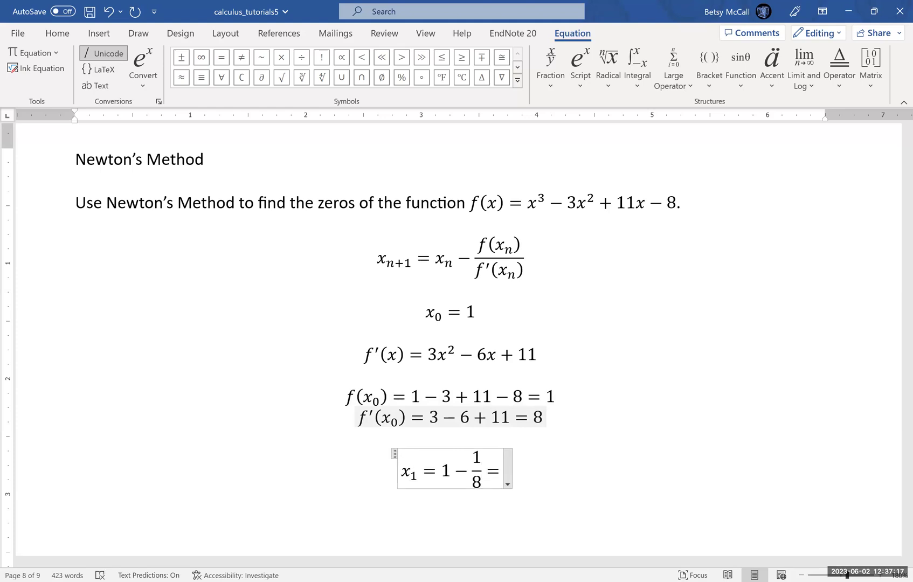
type("7/8")
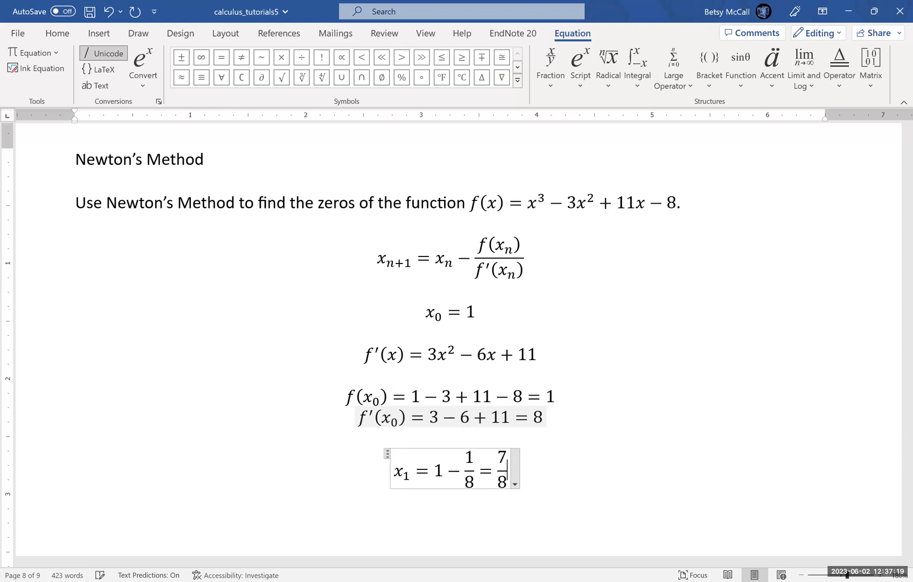
type(" = 0.")
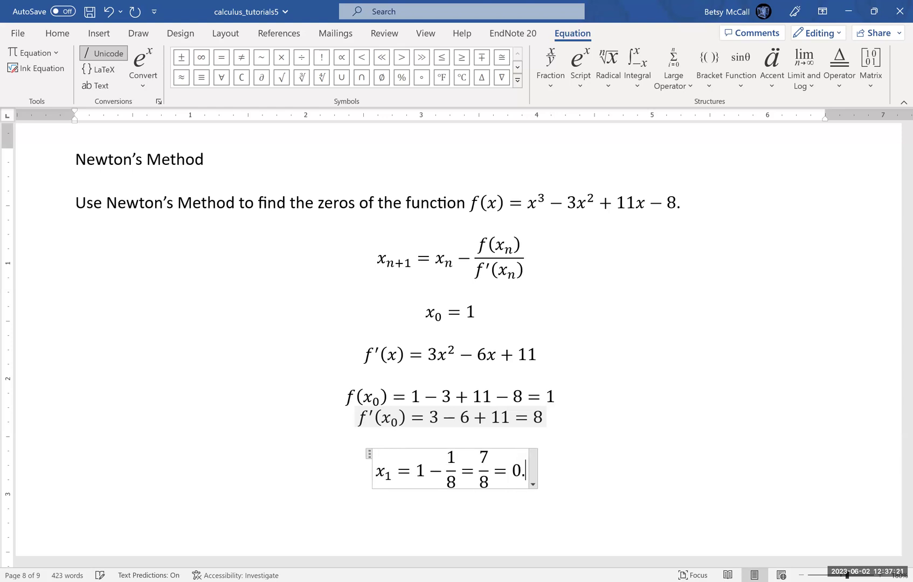
type("875")
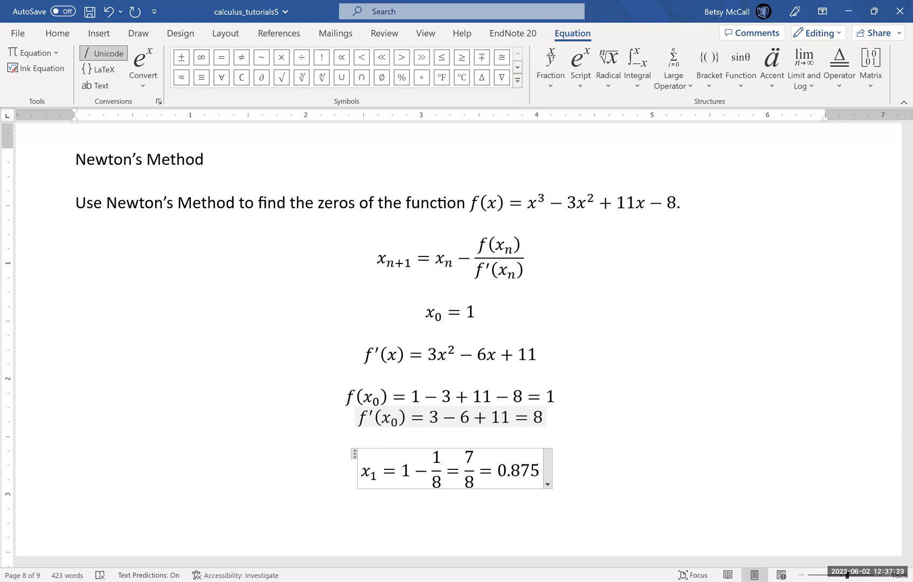
Below x₁, add the equation x₂ = 0.875 − f(0.875)/f′(0.875) as a stacked fraction.
key("Right")
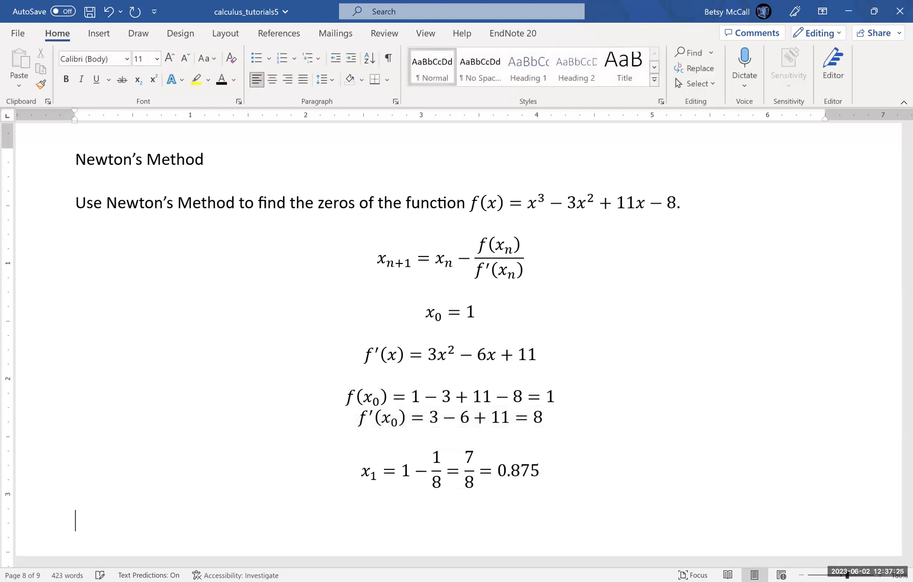
key("Return")
key("alt+equal")
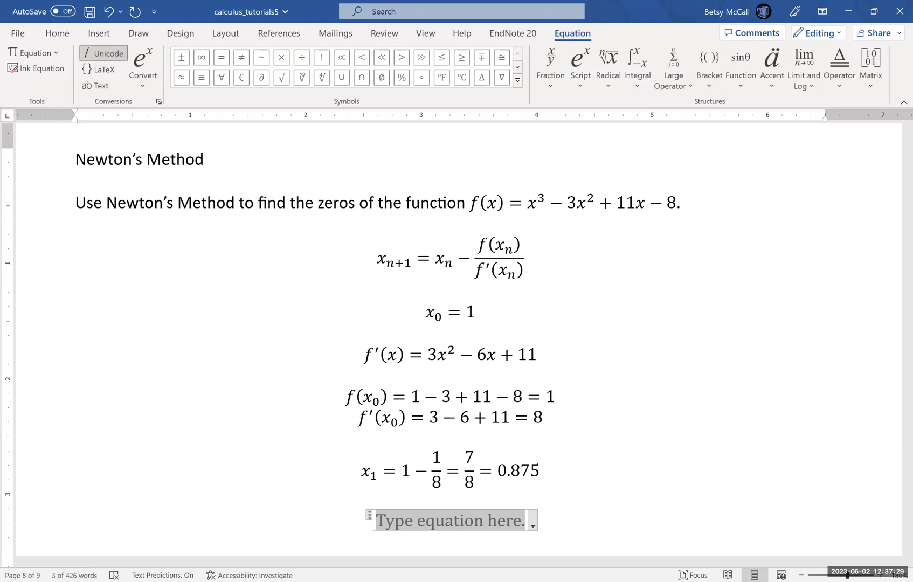
type("x_2 = ")
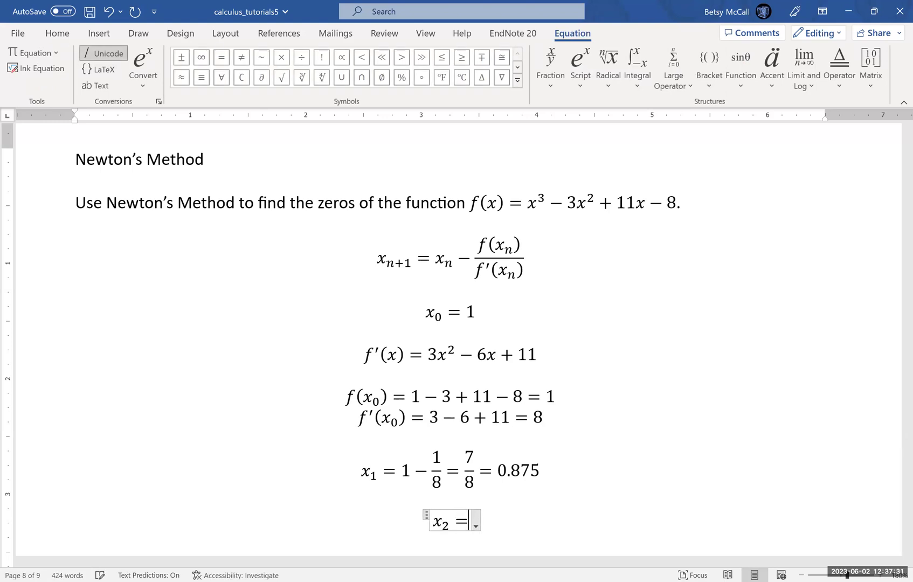
type("0.875")
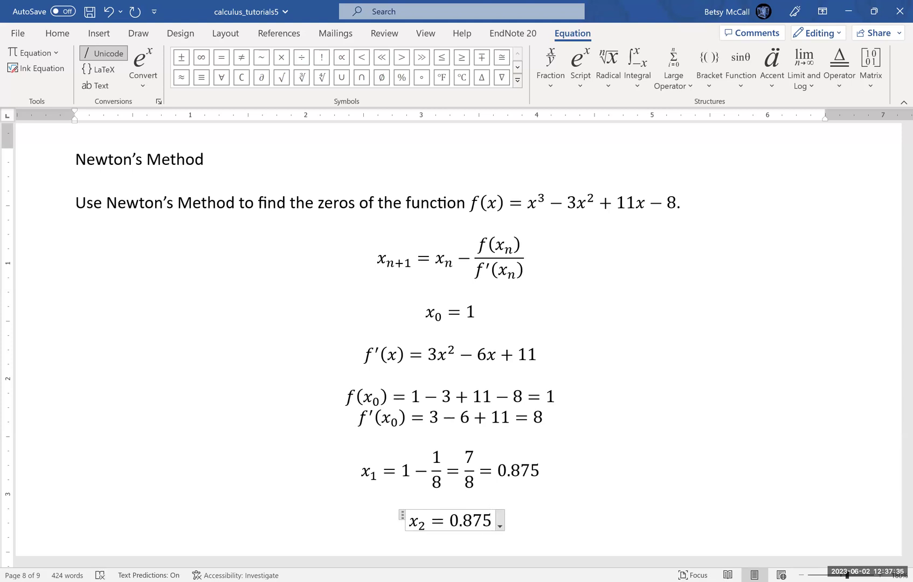
type("-f(0.")
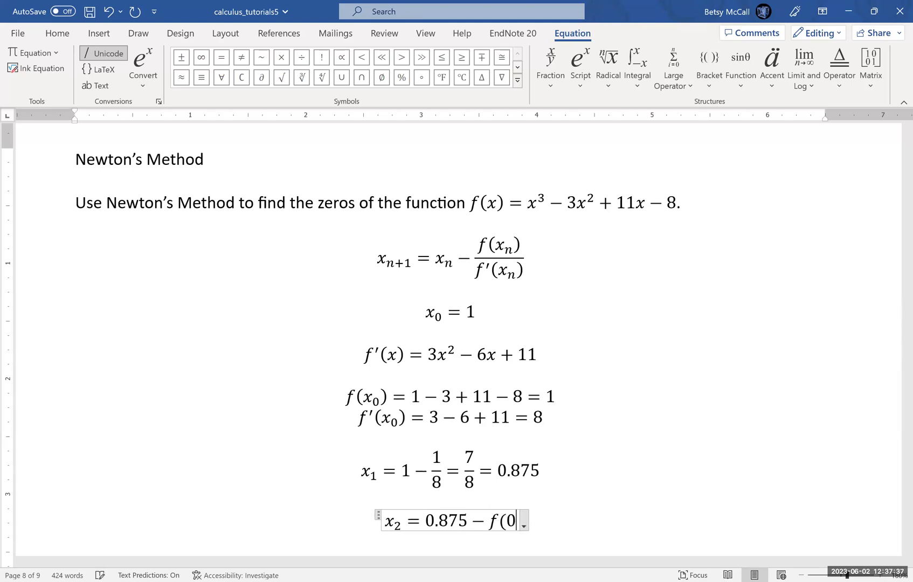
type("875)")
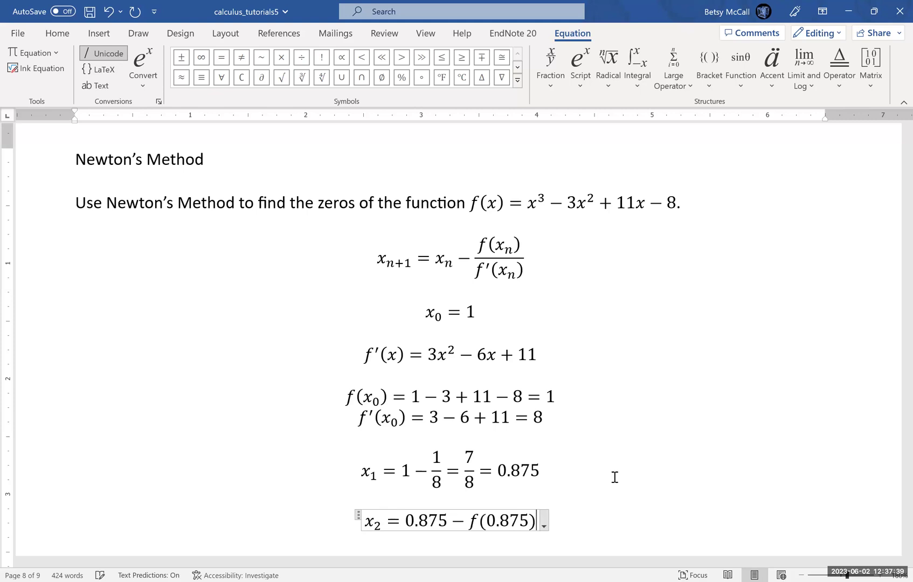
type("/f'")
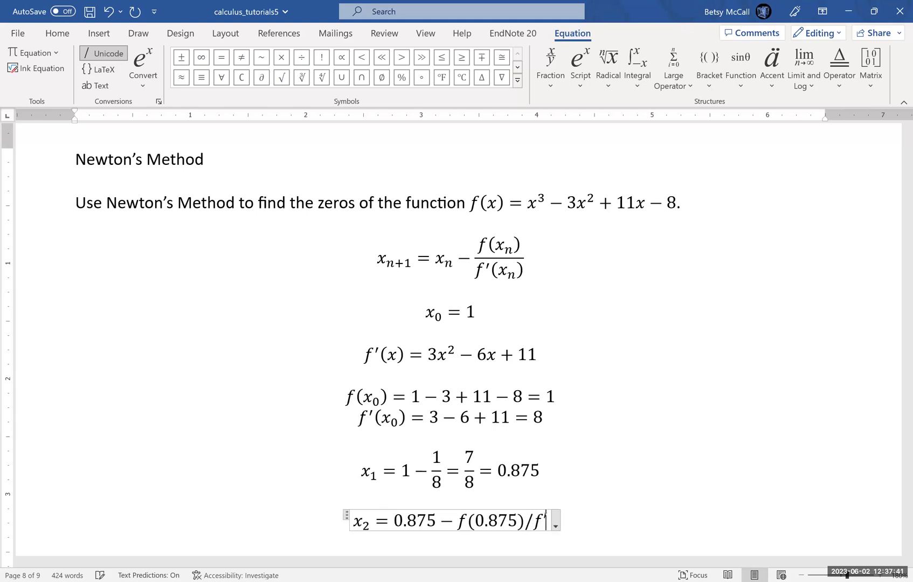
type("(0.8")
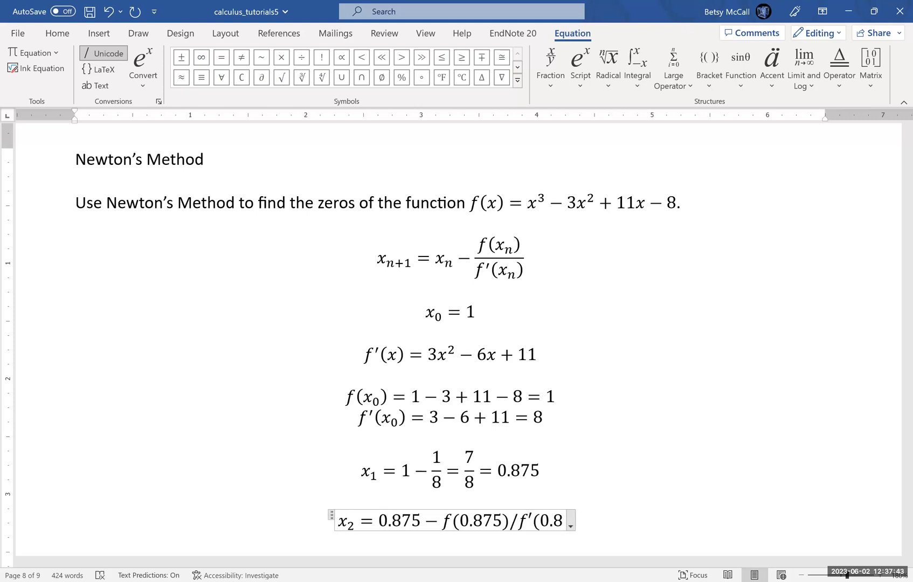
type("75)")
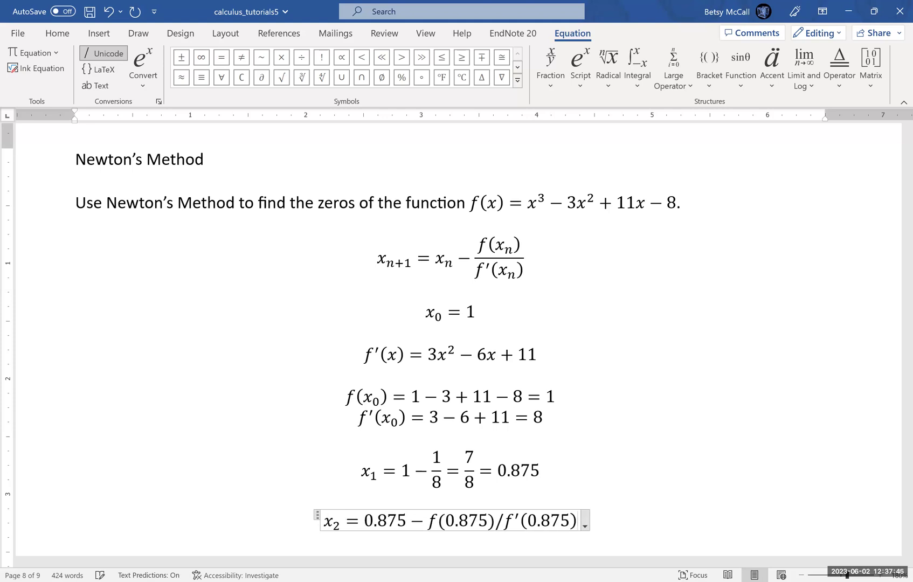
key("space")
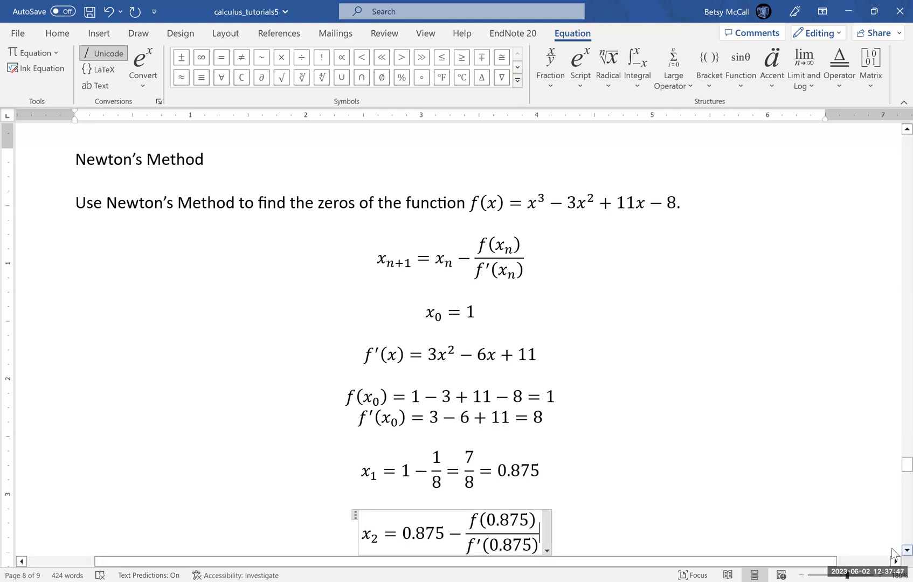
left_click(899, 546)
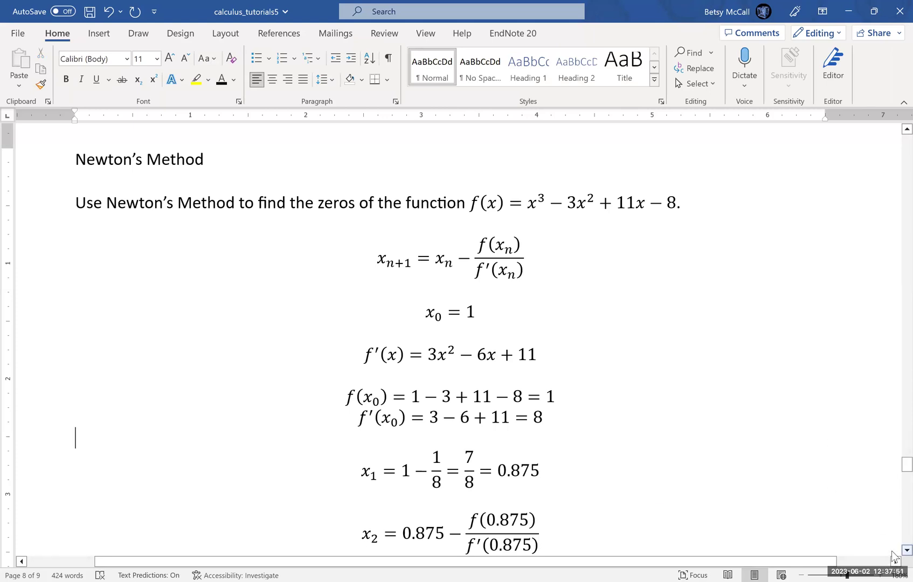
Scroll down the document, then switch to the newtons_method workbook in Excel.
scroll(895, 556, "down", 1)
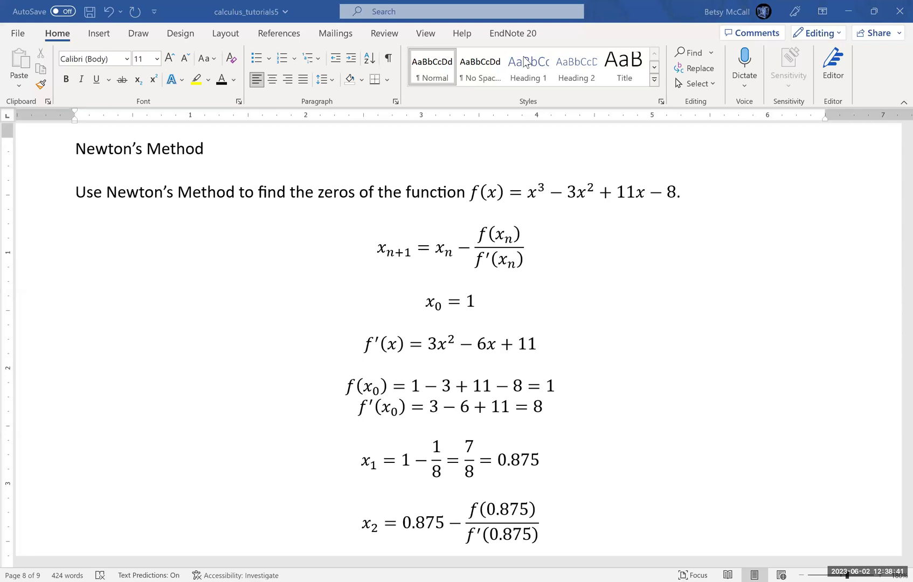
key("alt+Tab")
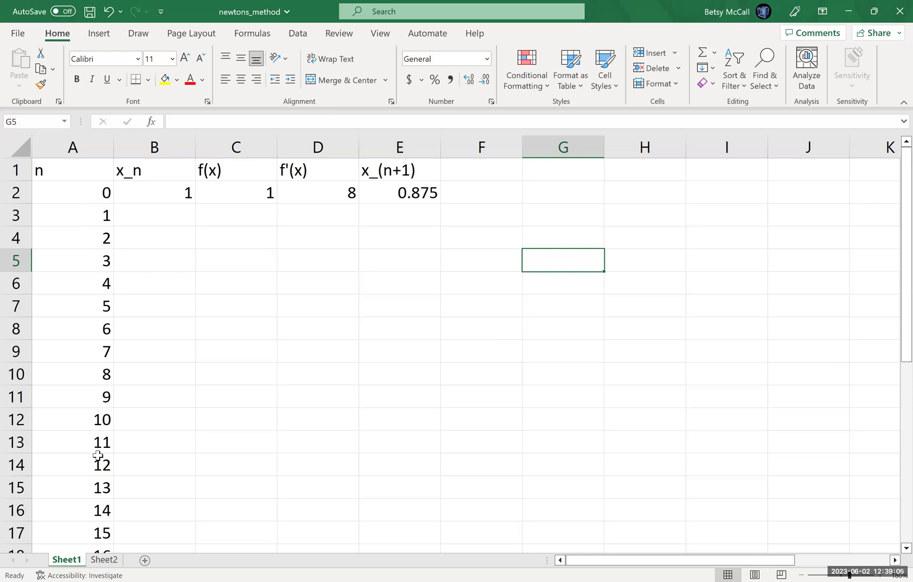
left_click(170, 192)
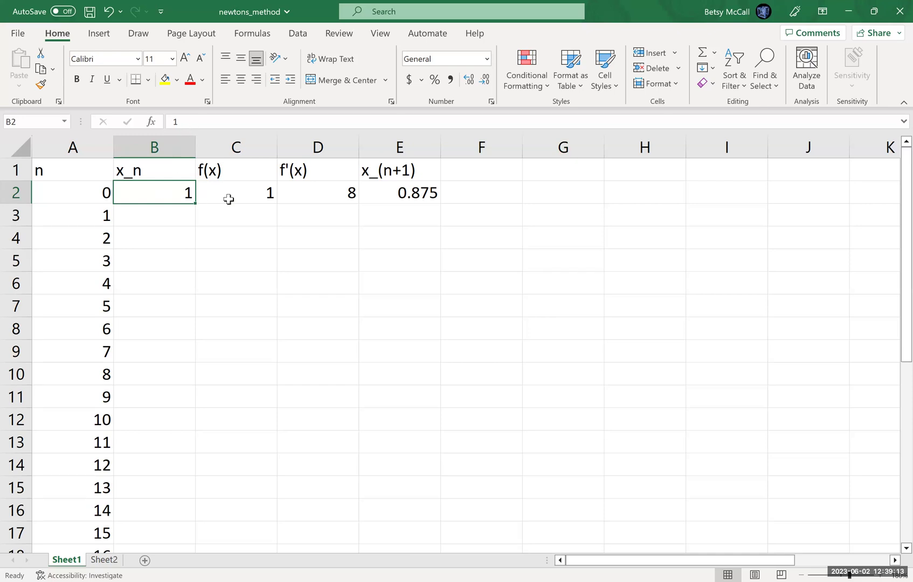
left_click(246, 197)
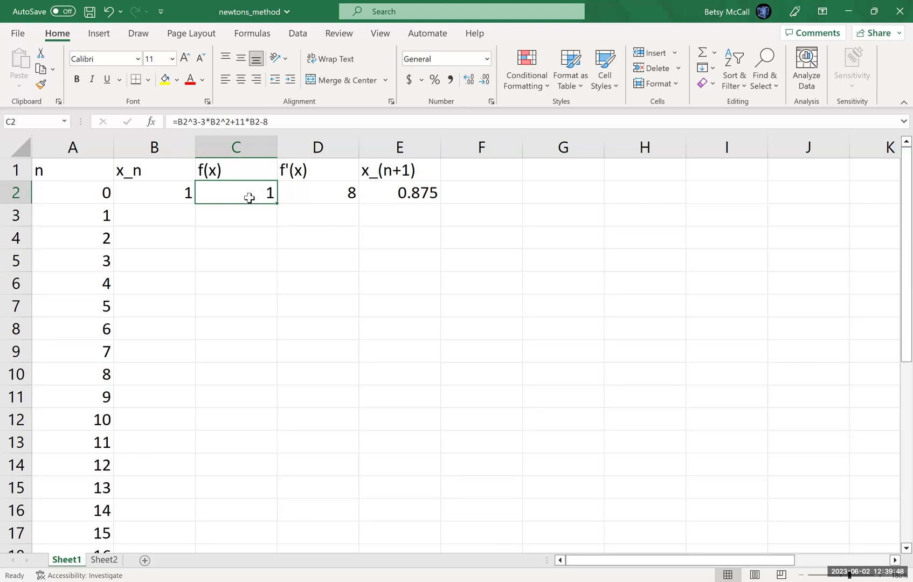
left_click(329, 203)
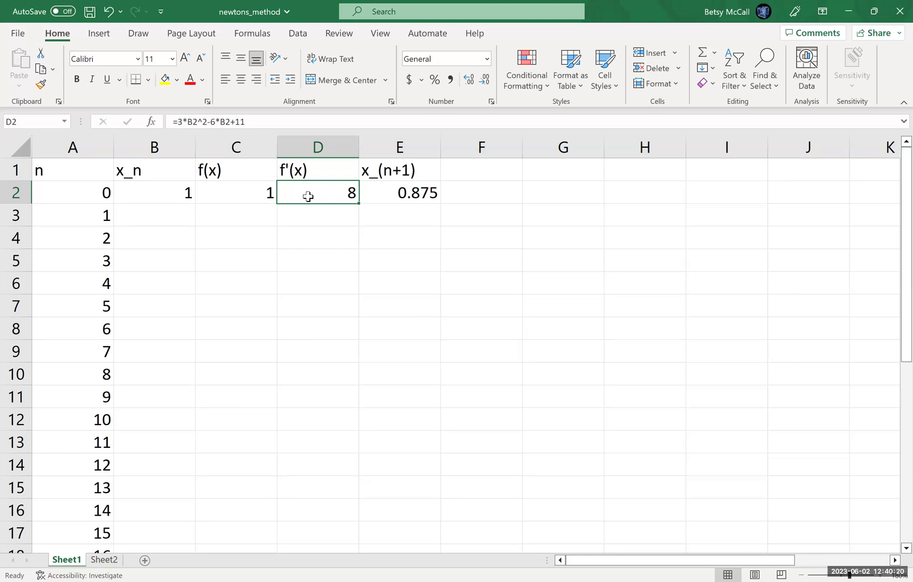
left_click(394, 197)
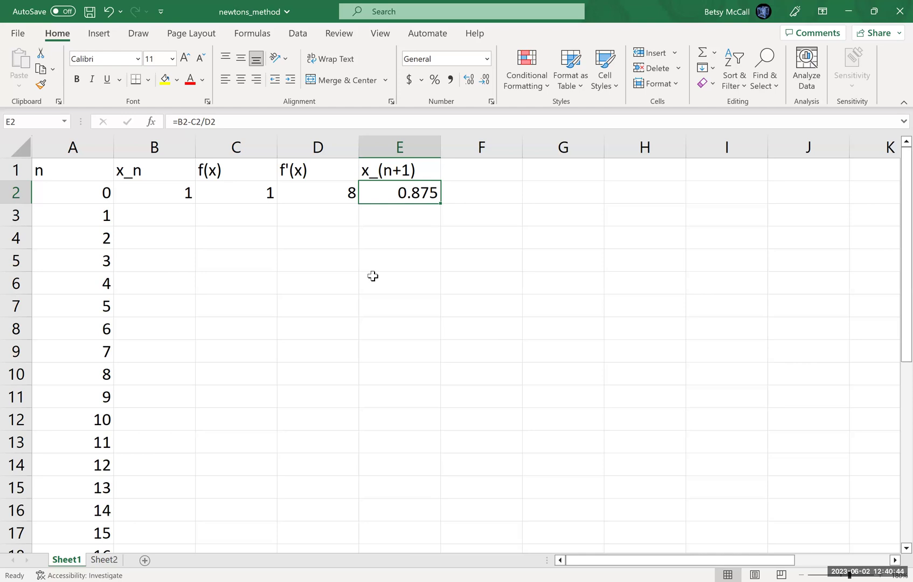
Enter =E2 in B3 so row n = 1 starts from x_n = 0.875.
left_click(163, 217)
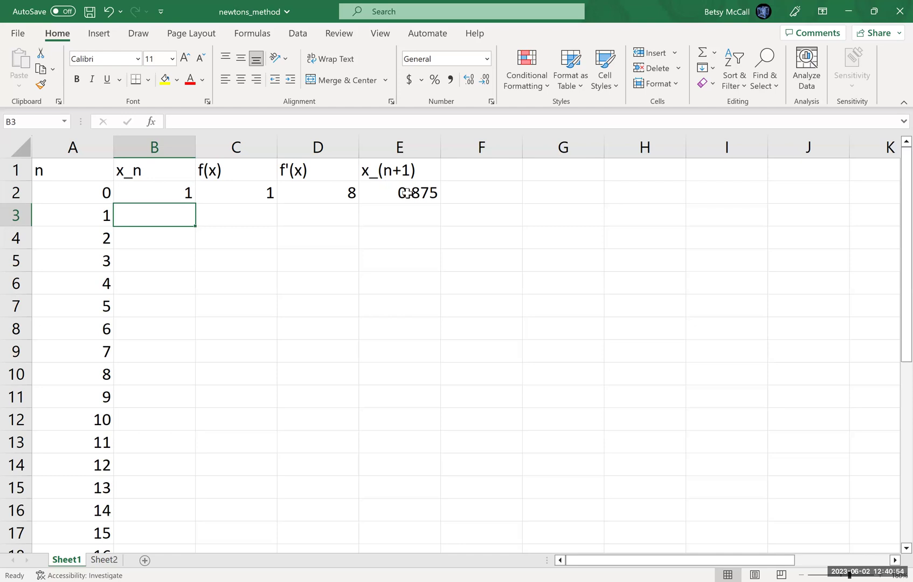
type("=")
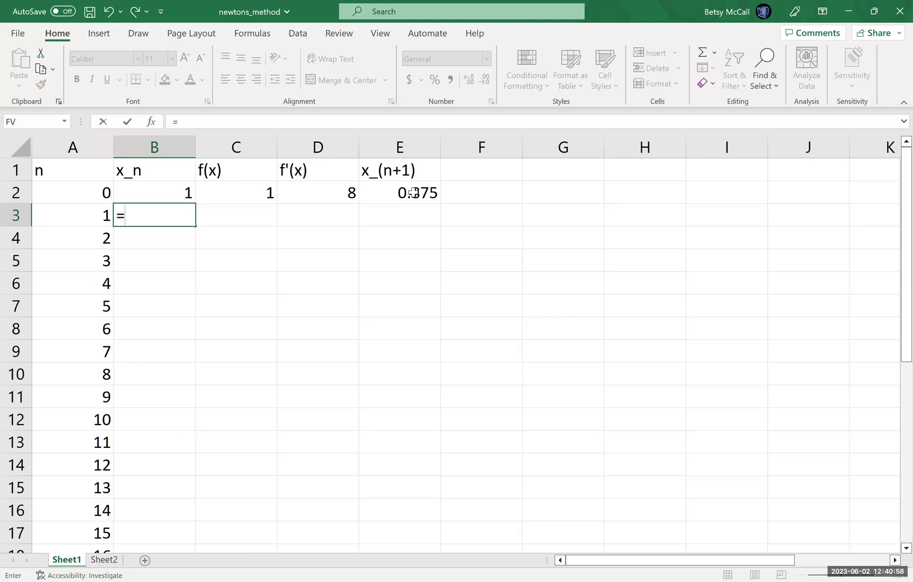
left_click(415, 190)
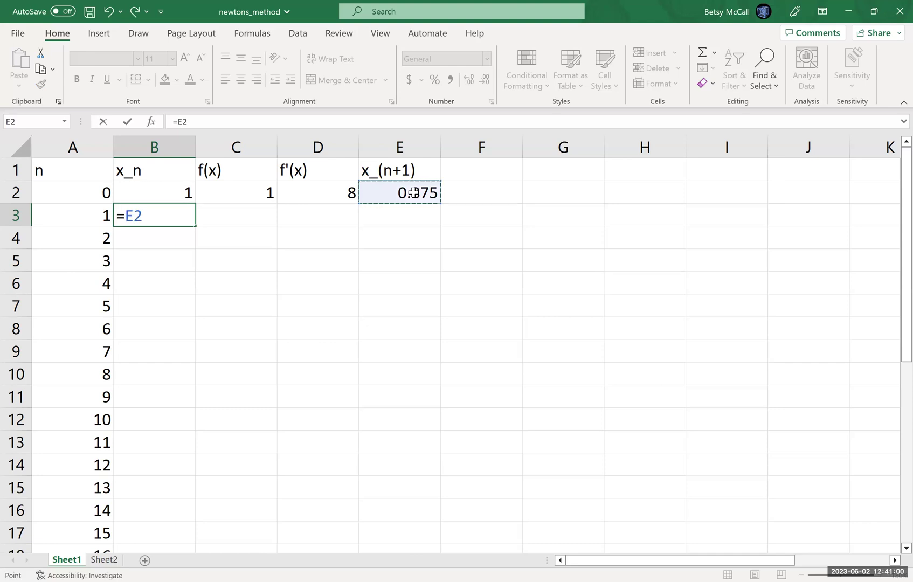
key("Return")
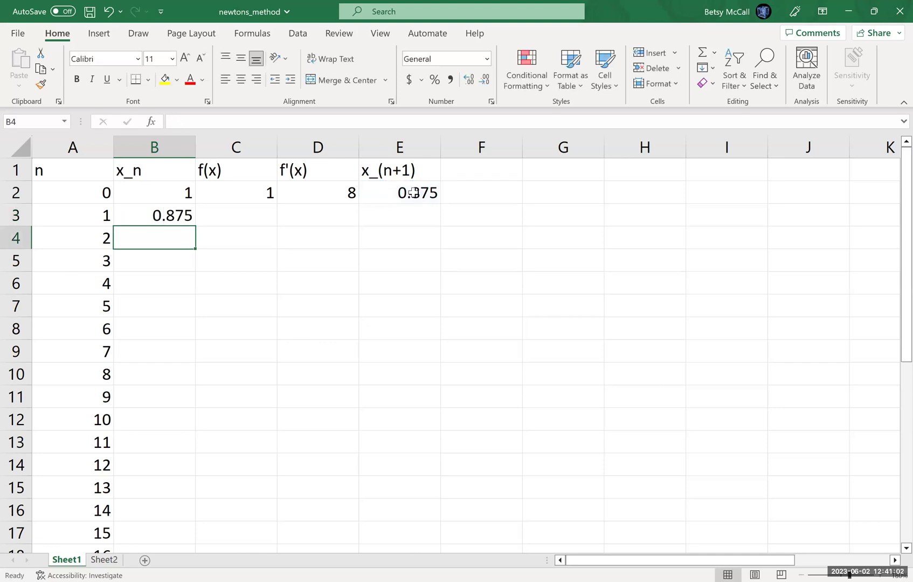
left_click(250, 198)
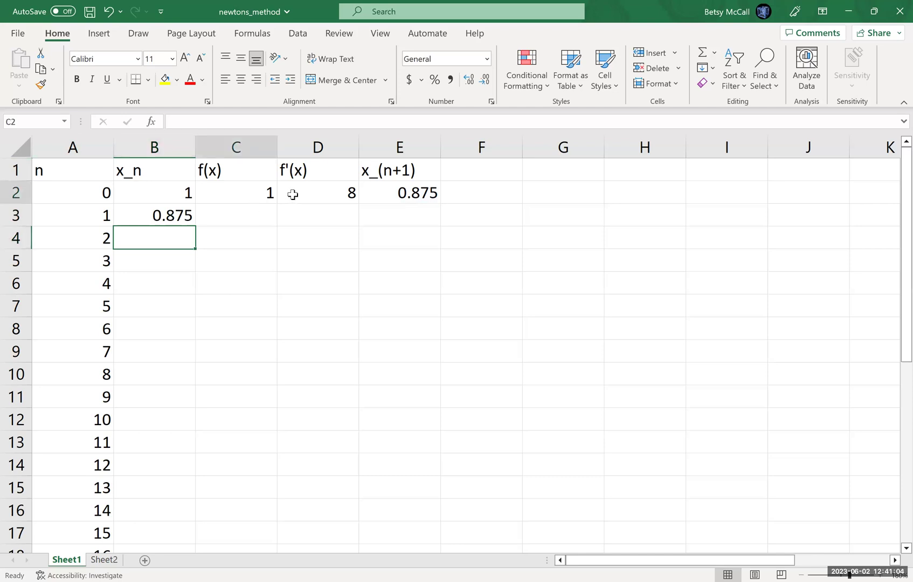
Fill the C2:E2 formulas down into row 3, yielding 0.875243, and select B3:E3.
left_click_drag(293, 194, 438, 222)
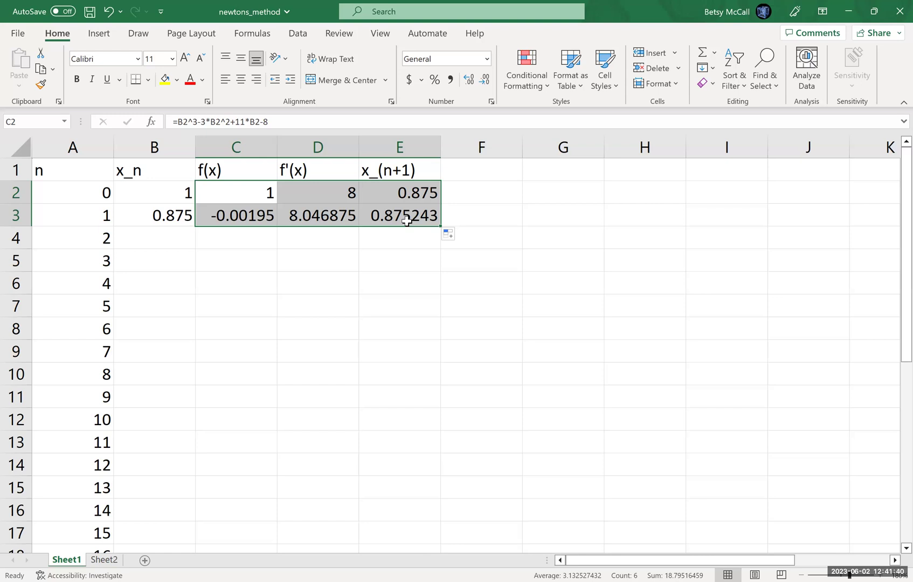
left_click_drag(183, 218, 380, 216)
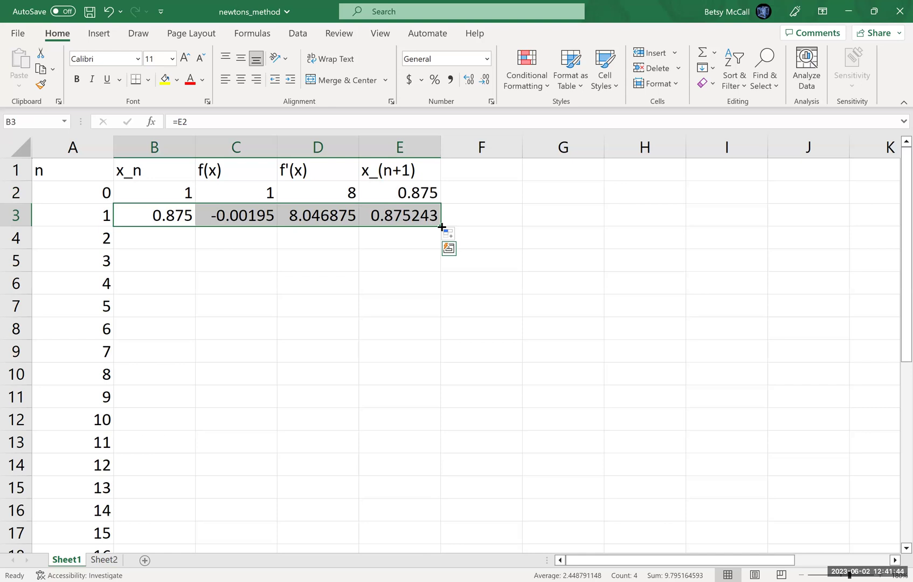
Fill row 3's formulas down into rows 4 and 5, where f(x) reaches 0.
left_click_drag(441, 226, 443, 245)
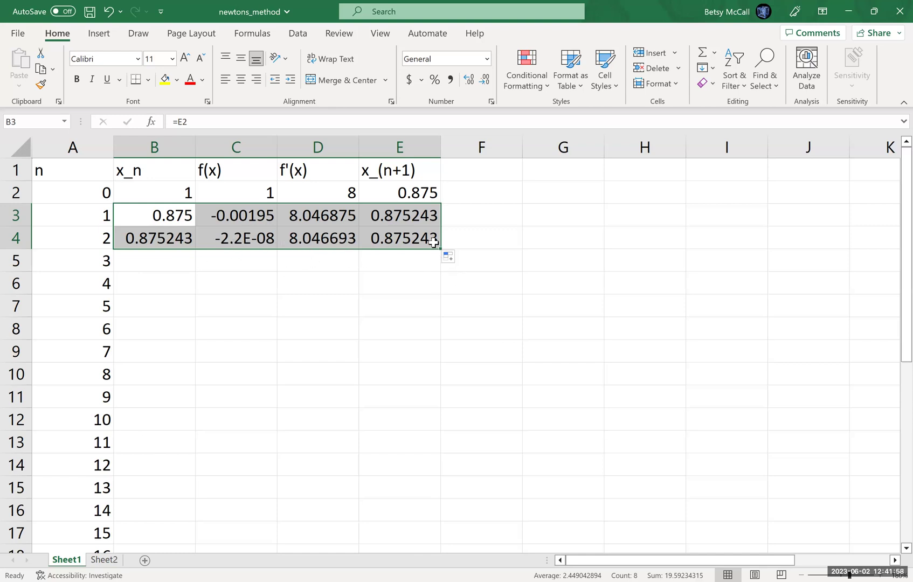
left_click_drag(441, 248, 417, 272)
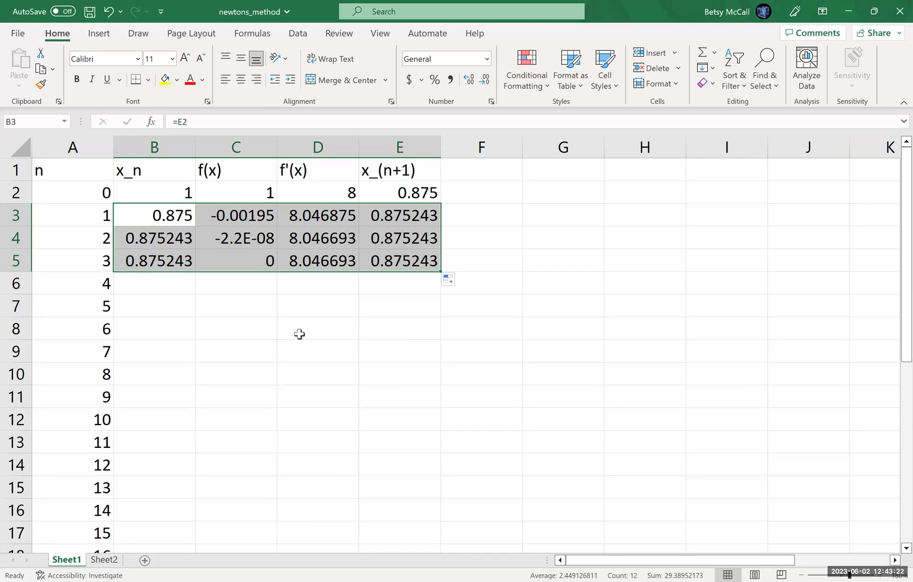
Change the starting guess in B2 to 2.
left_click(175, 193)
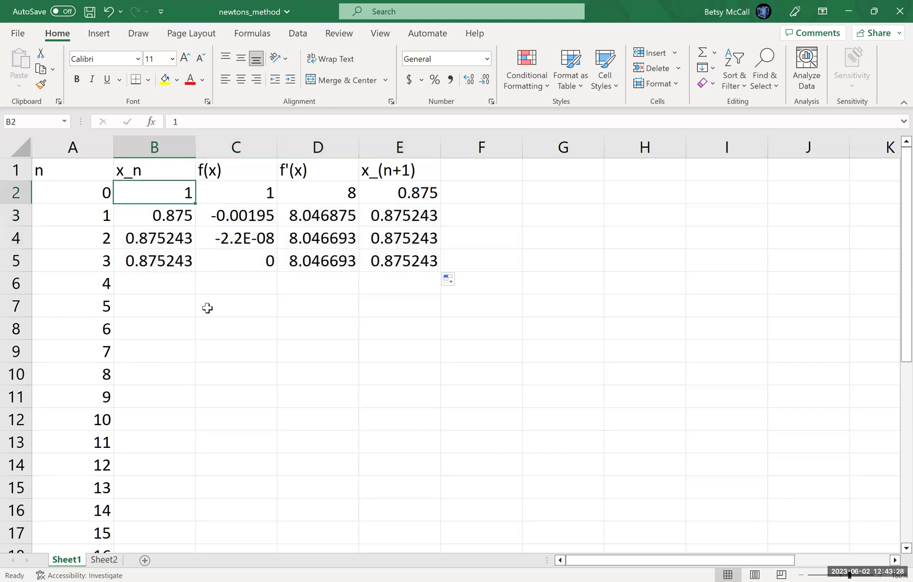
type("2")
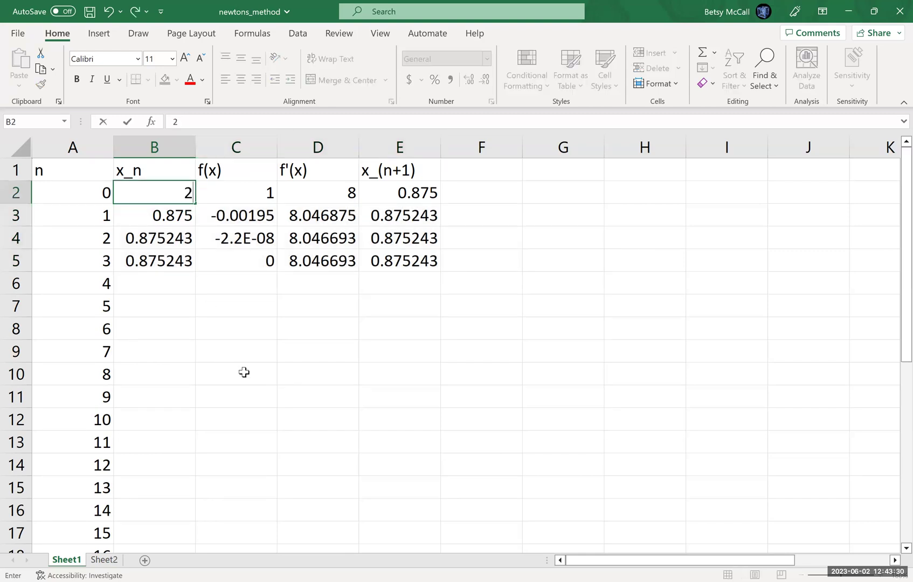
key("Return")
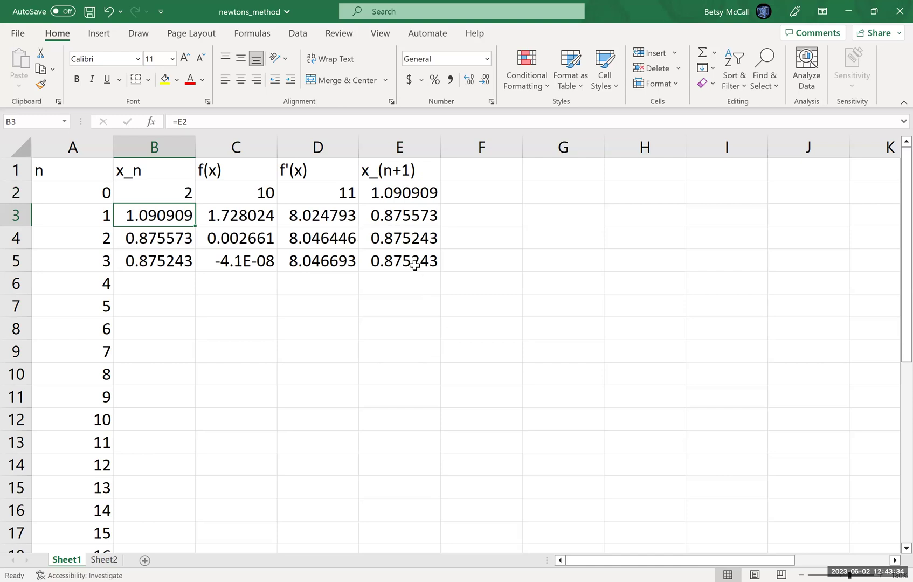
Change the starting guess in B2 to −1, giving f(x) = −23 and next estimate 0.15.
left_click(173, 192)
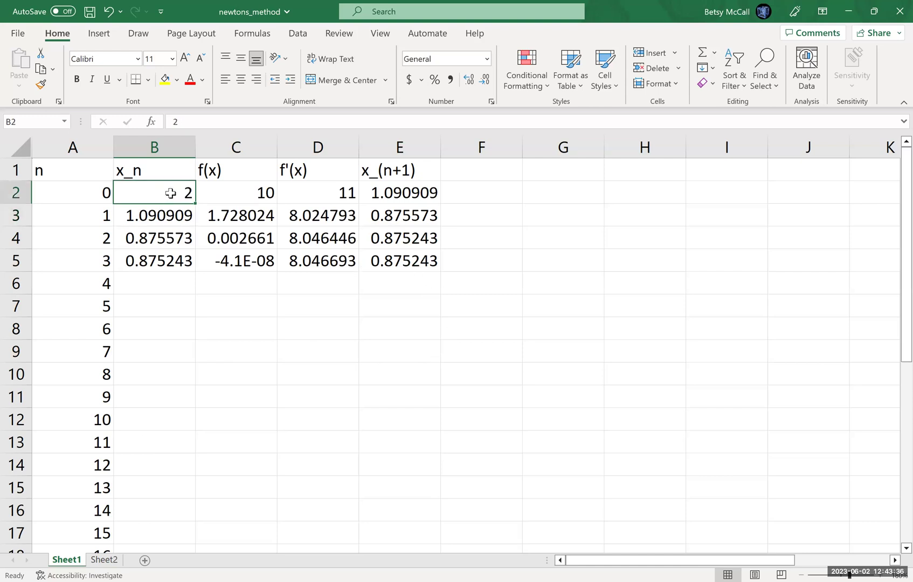
type("-1")
key("Return")
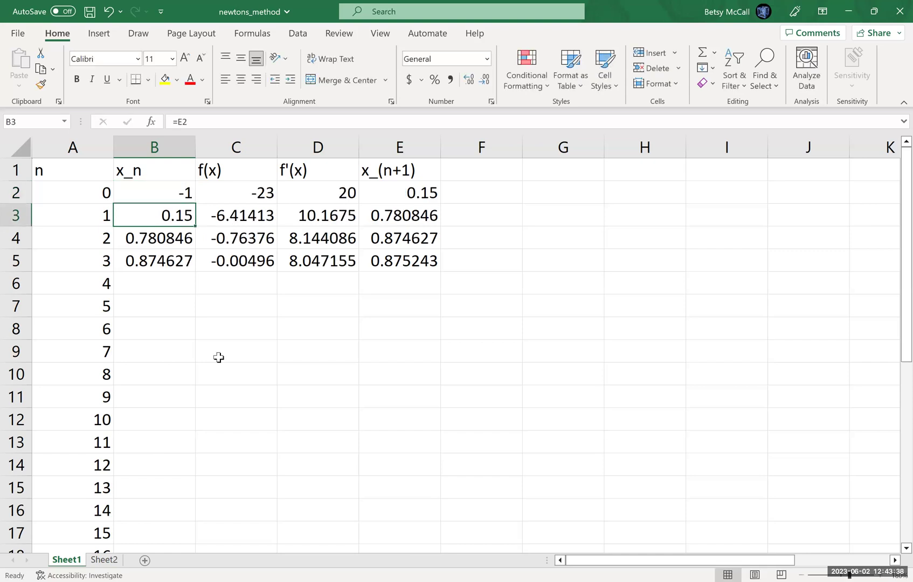